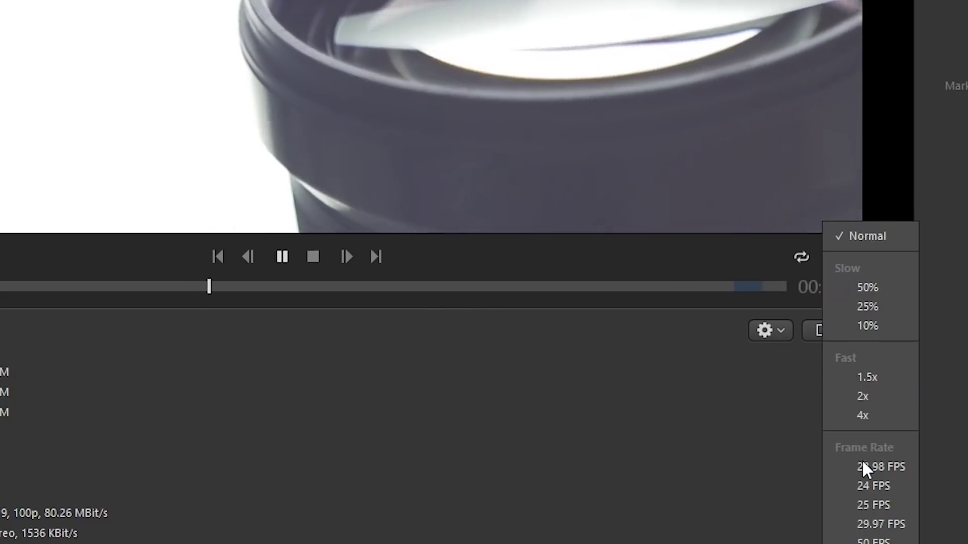
Set the slow-motion clip's playback rate to 24 FPS and pause it partway through.
click(861, 487)
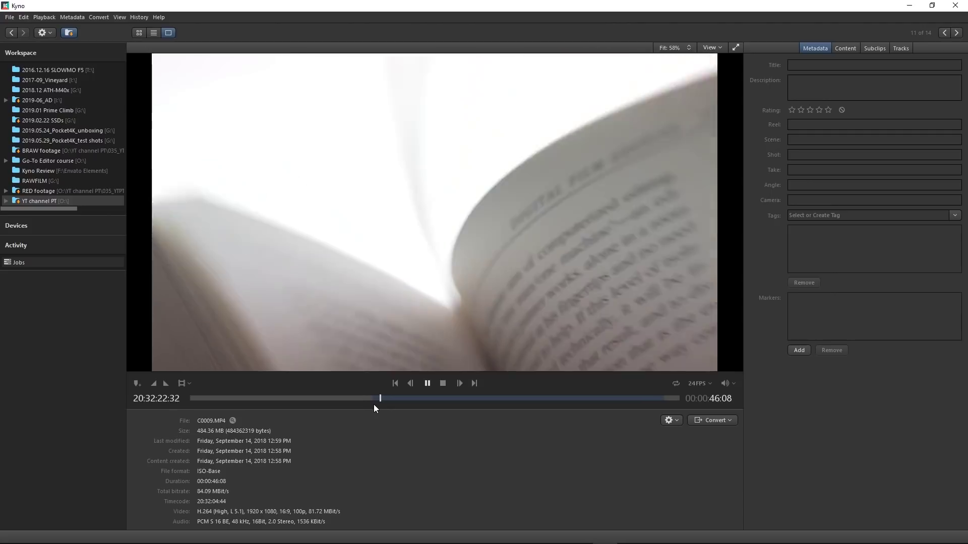
key(space)
Apply the Zebra filter and the Widescreen filter to the paused book clip's preview.
click(711, 47)
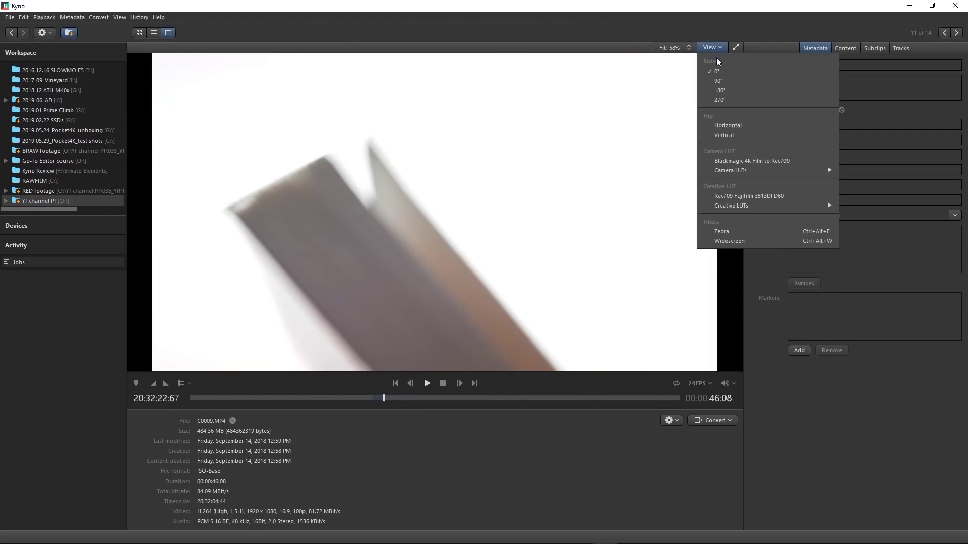
click(748, 232)
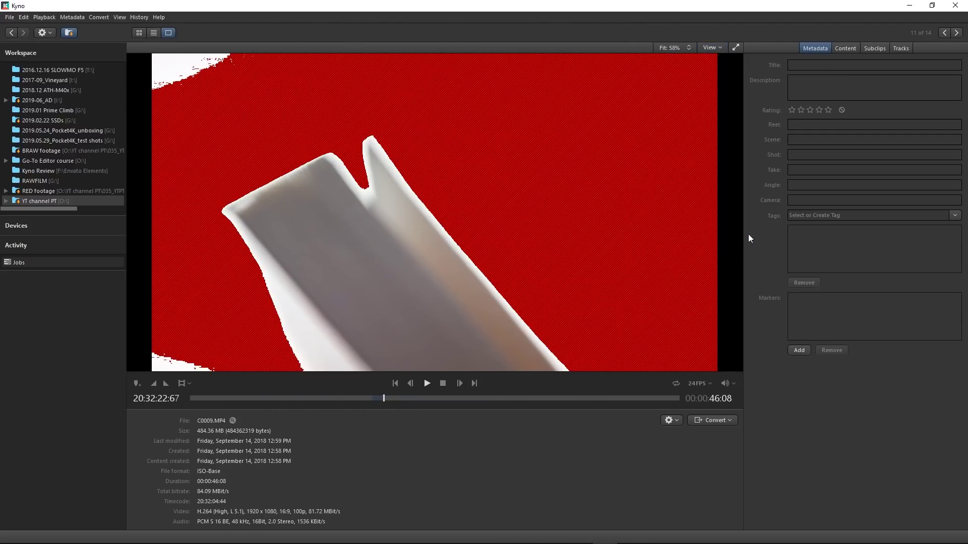
click(709, 47)
click(726, 241)
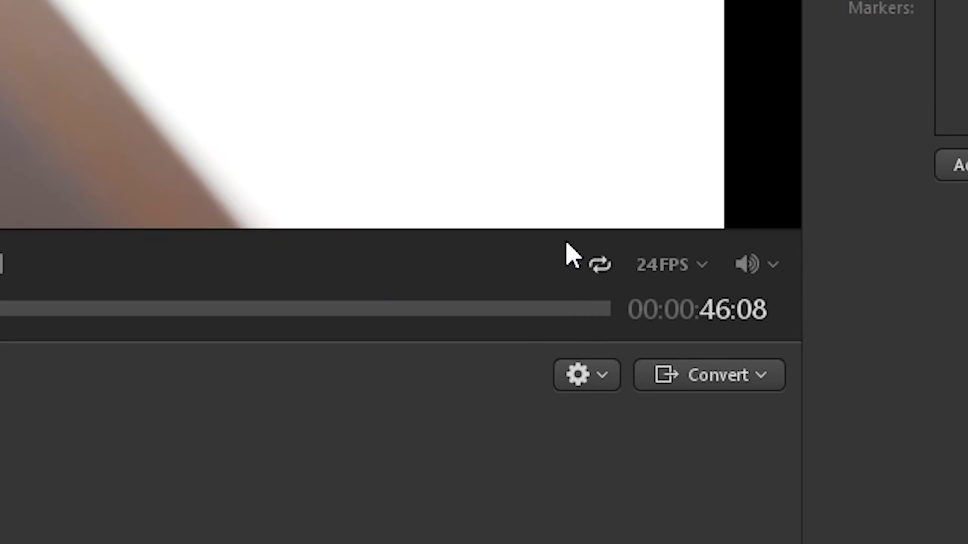
Rotate the camera unboxing clip's preview by 180° and apply the Blackmagic 4K Film to Rec709 camera LUT.
click(710, 46)
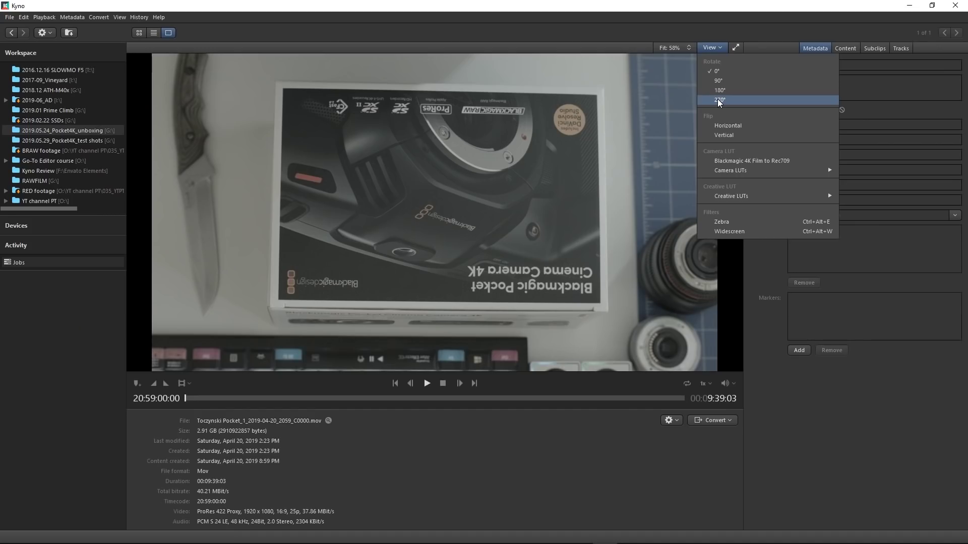
click(727, 91)
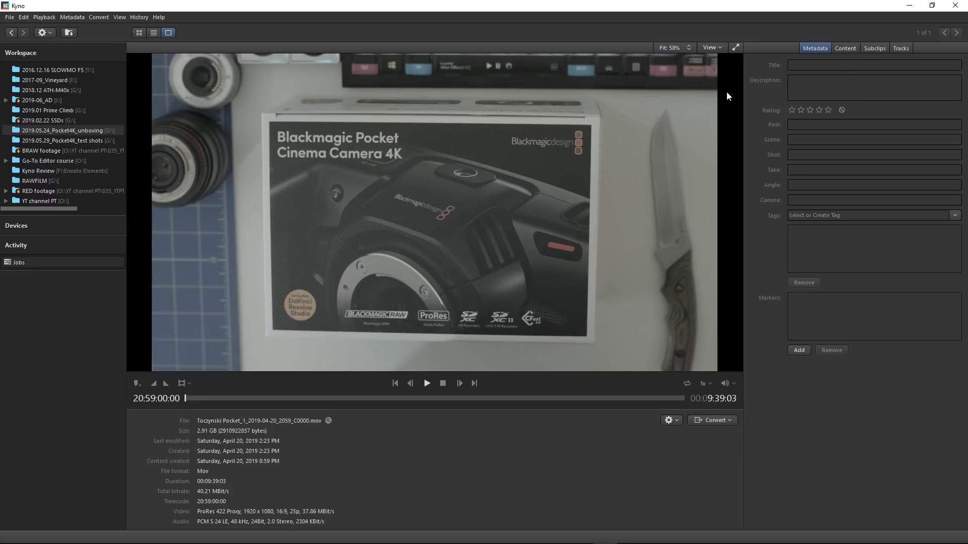
click(711, 47)
click(745, 160)
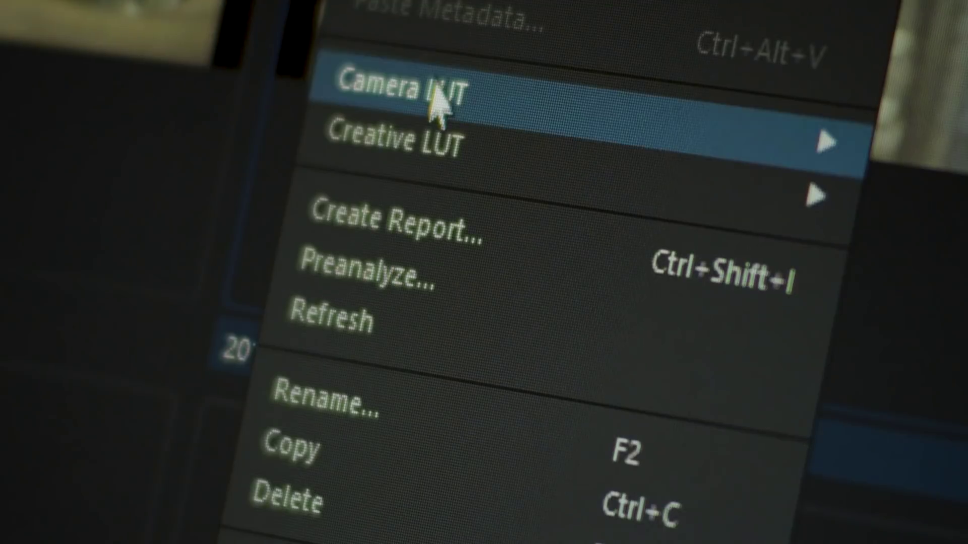
Apply a recent Blackmagic camera LUT to the browser clips and the Rec709 Fujifilm 3513DI D60 creative LUT to the unboxing clip.
mouse_move(432, 96)
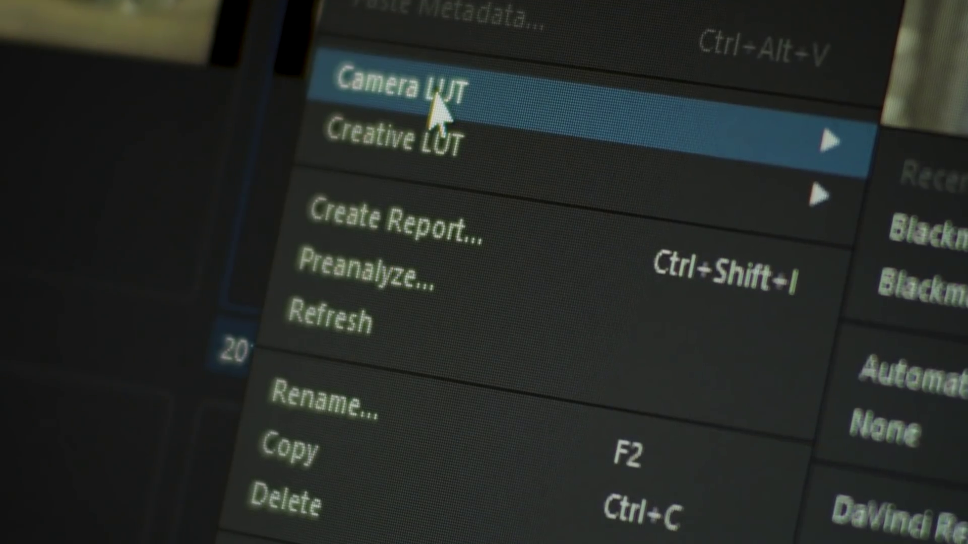
click(954, 292)
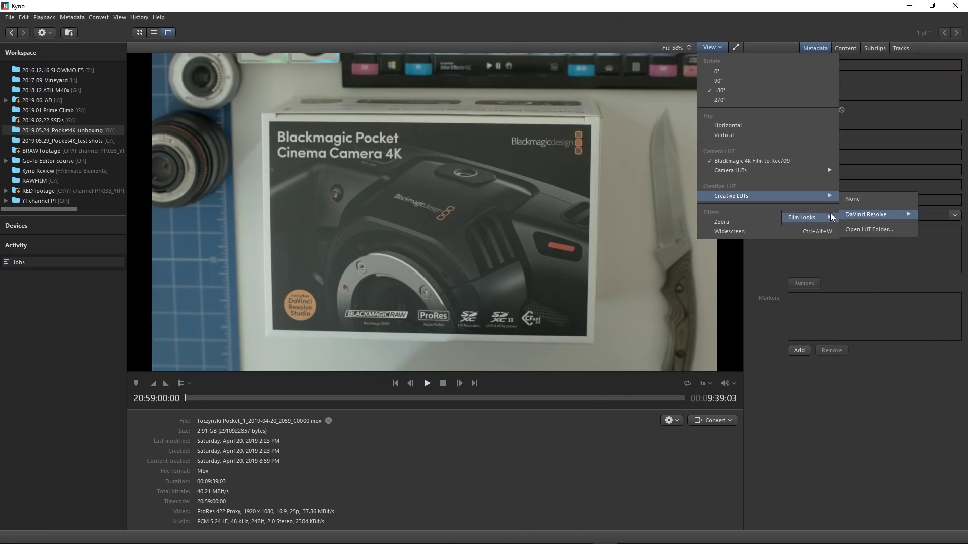
mouse_move(808, 216)
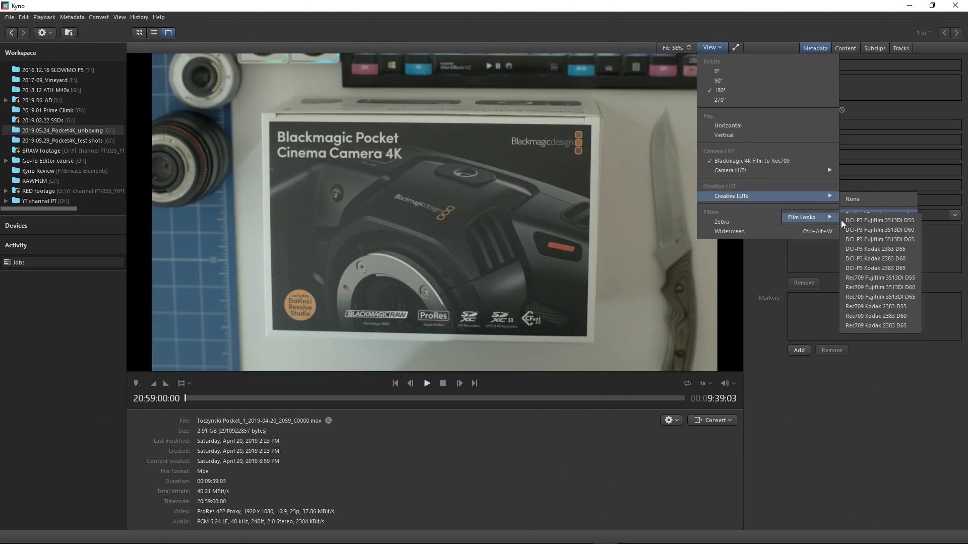
click(878, 289)
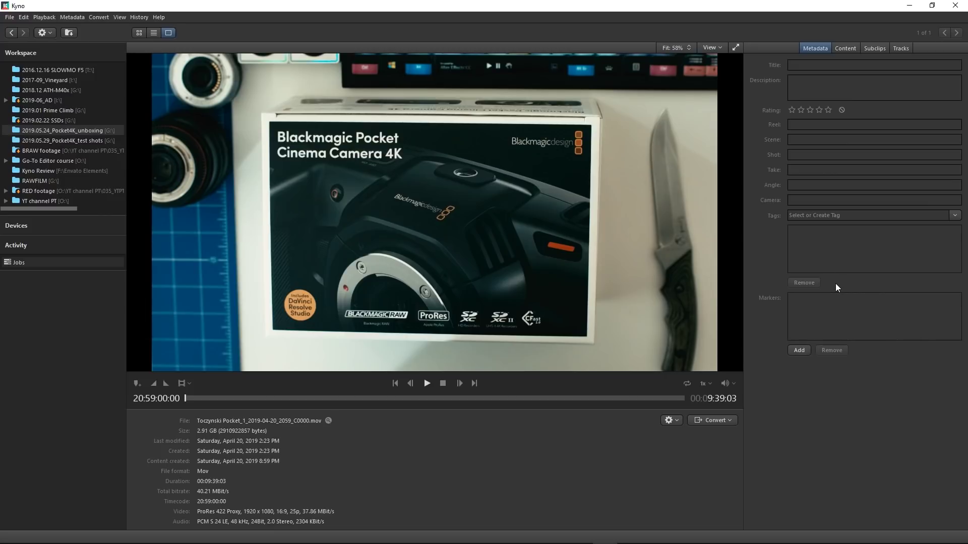
Open the settings and go through the options for importing DaVinci Resolve LUTs and applying detected LUTs to thumbnails.
click(10, 18)
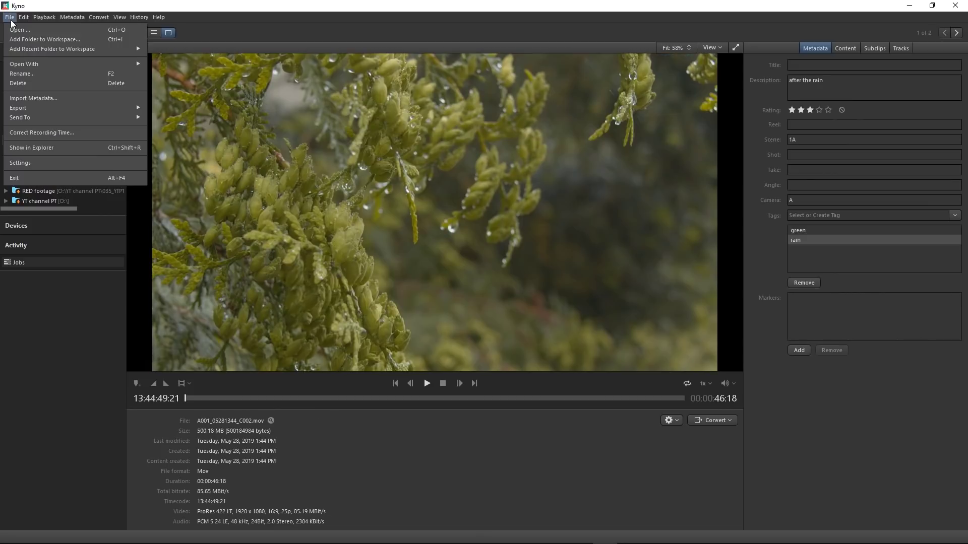
click(59, 165)
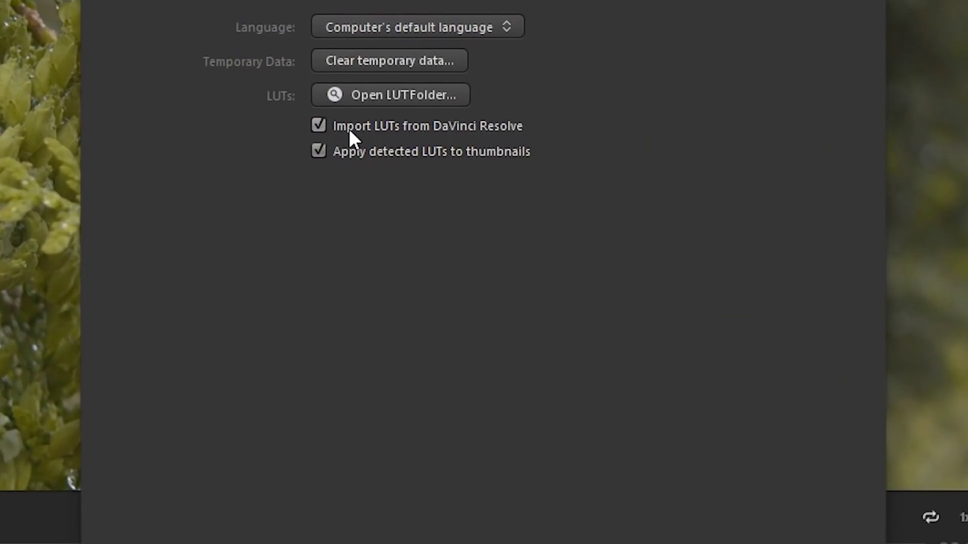
click(354, 134)
click(355, 134)
click(354, 155)
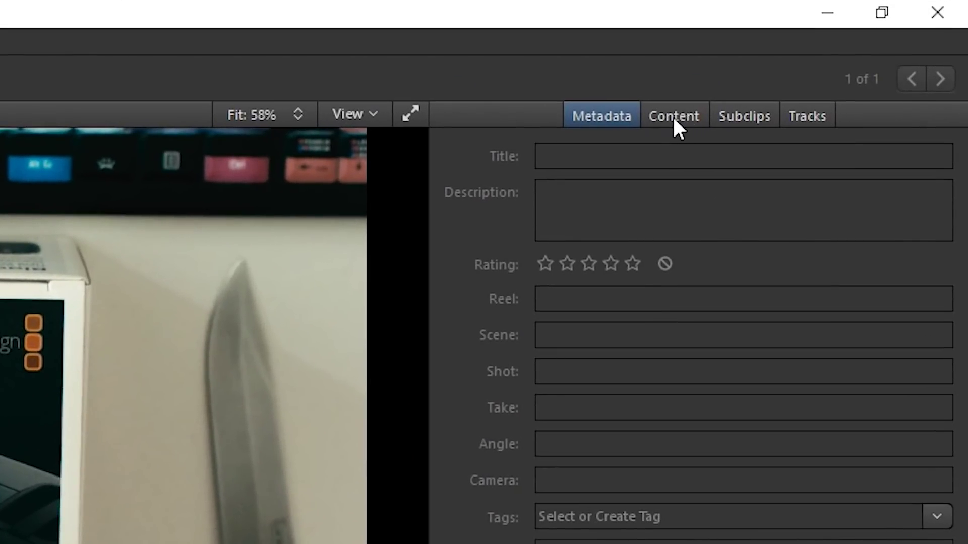
Open the unboxing clip's content thumbnails and jump the preview to several different moments of the footage.
click(846, 49)
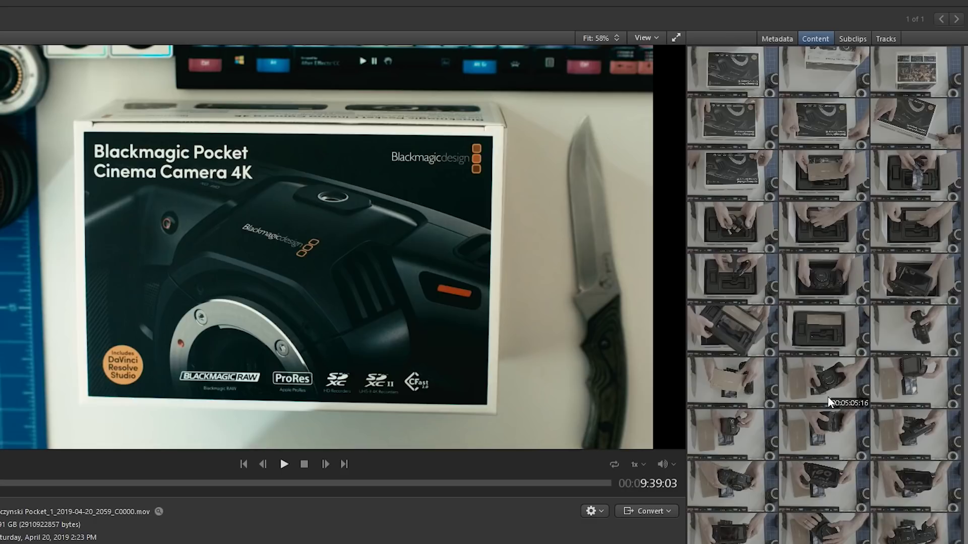
click(745, 428)
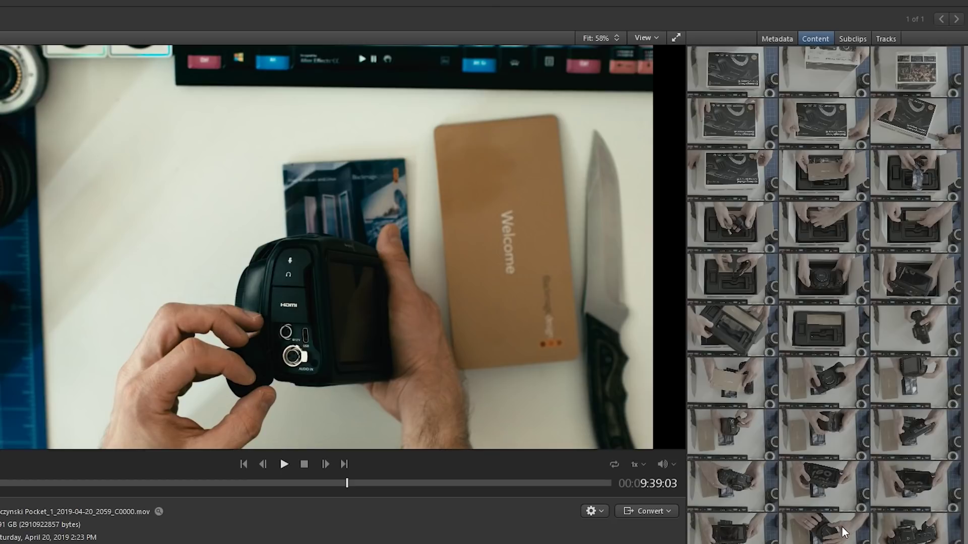
click(910, 539)
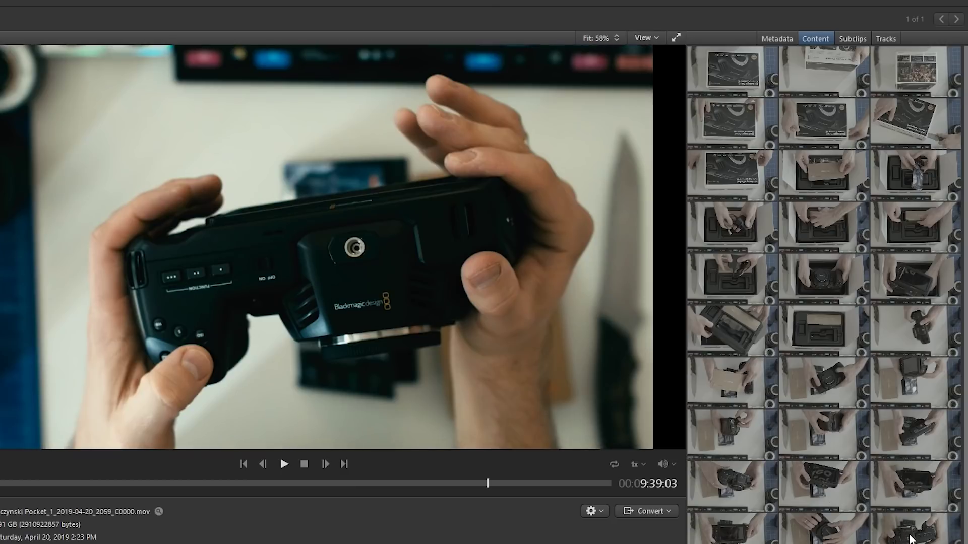
click(893, 176)
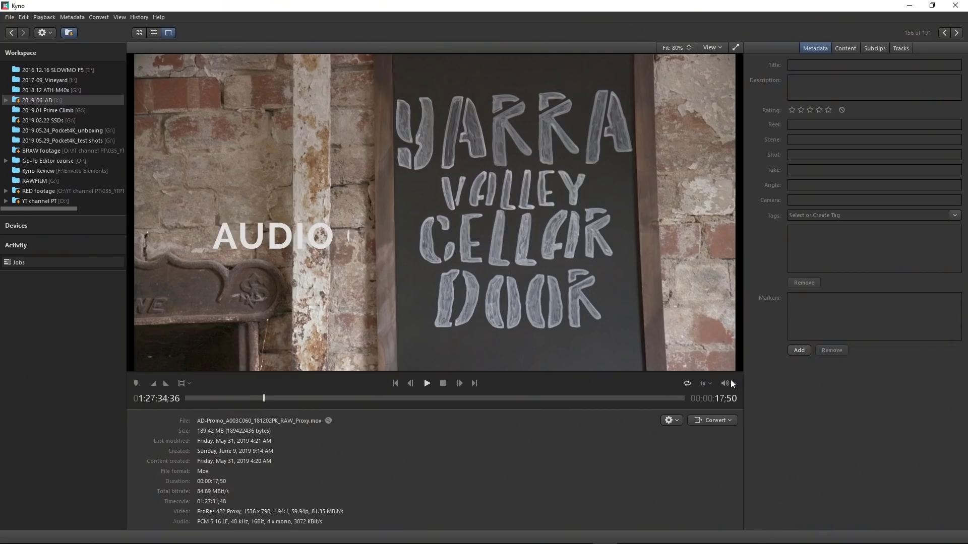
Set the cellar door clip's audio playback to Channel #3 and play it.
click(730, 379)
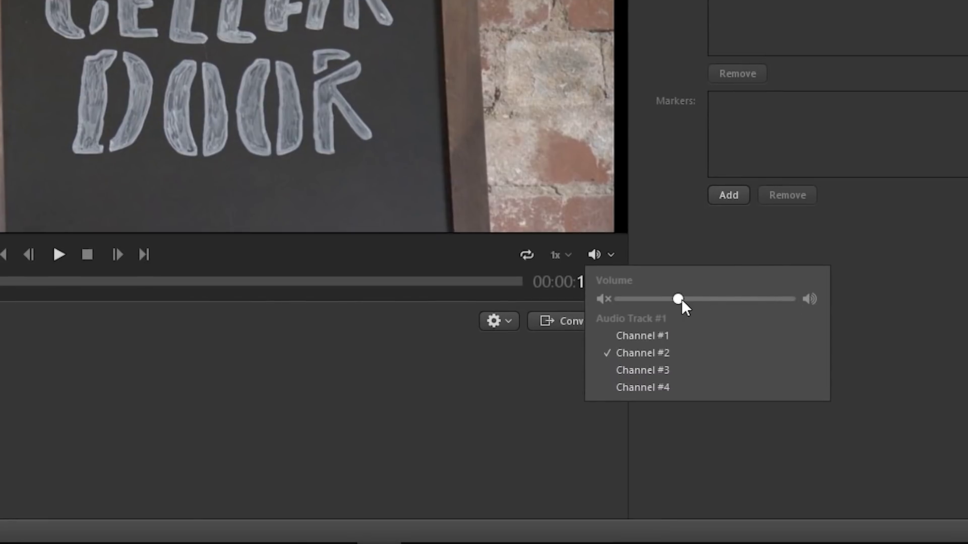
click(632, 366)
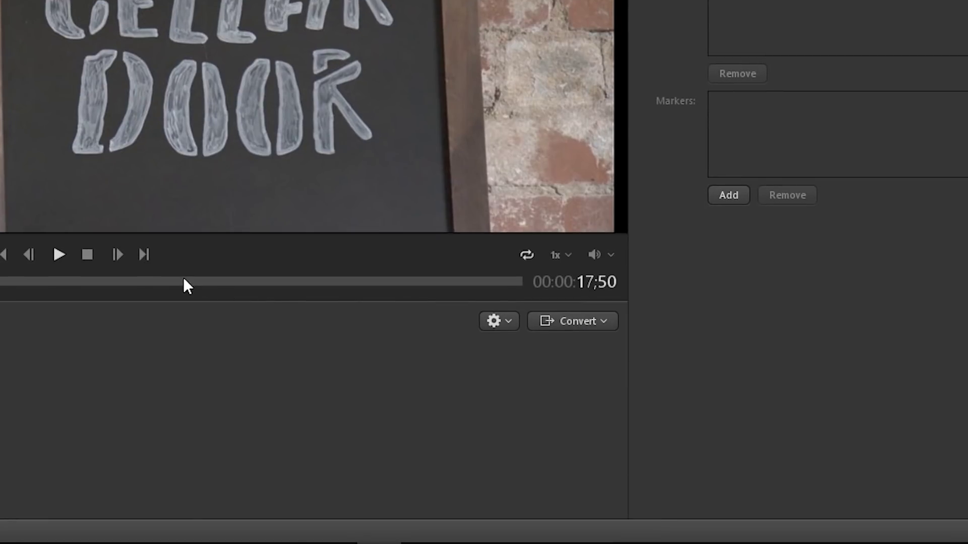
click(64, 249)
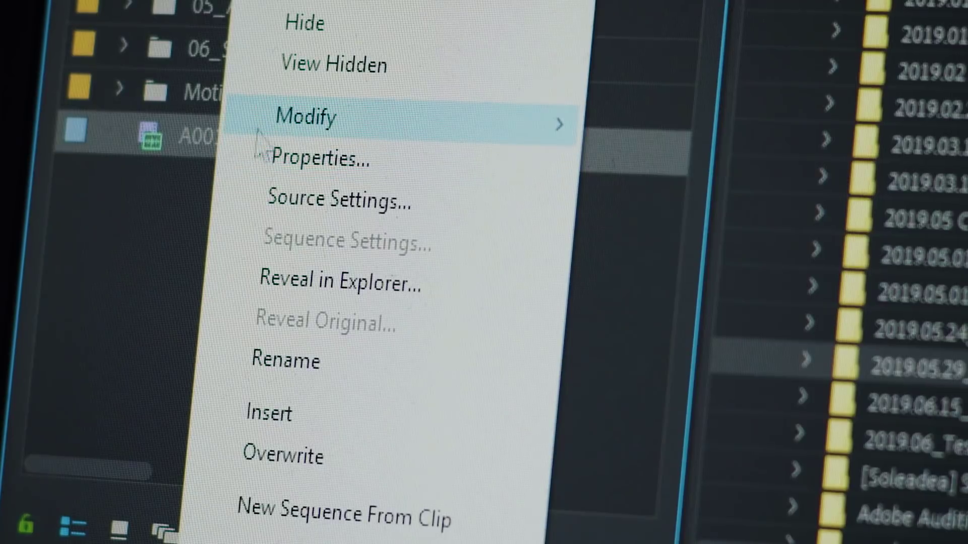
Switch to Premiere Pro and modify the clip's audio channels, mapping mono Clip 4 to media source channel 4.
mouse_move(346, 126)
click(626, 134)
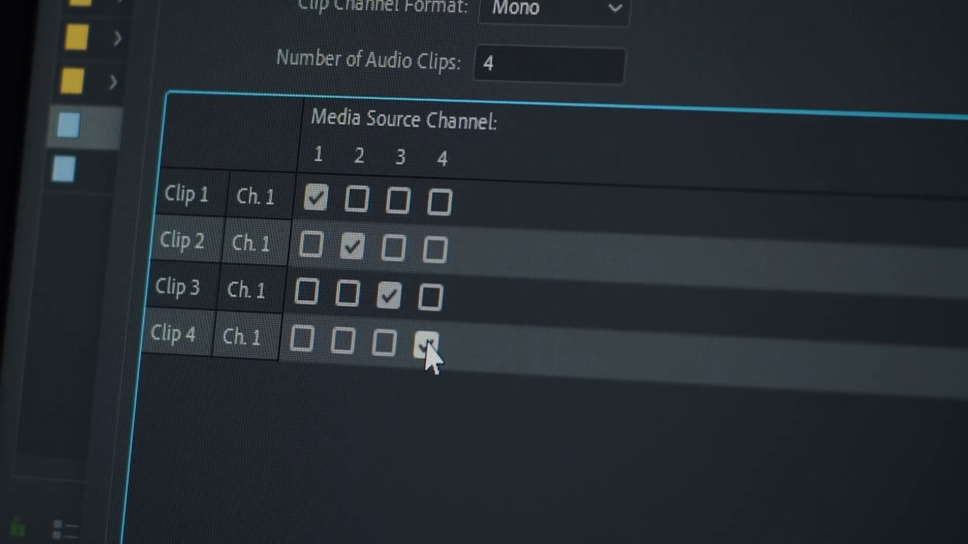
click(427, 346)
click(352, 247)
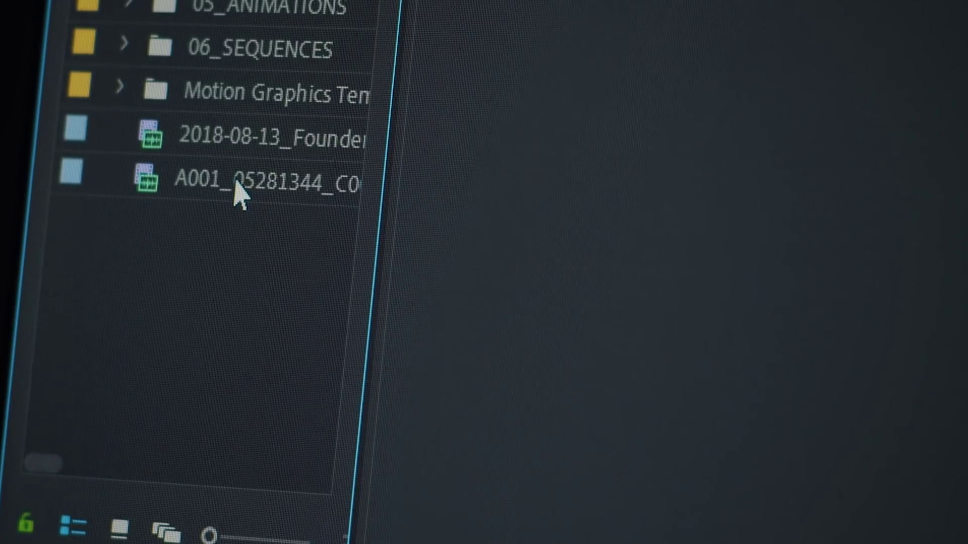
Place the A001_05281344 clip with its four audio channels at the start of the timeline.
drag(233, 190, 335, 335)
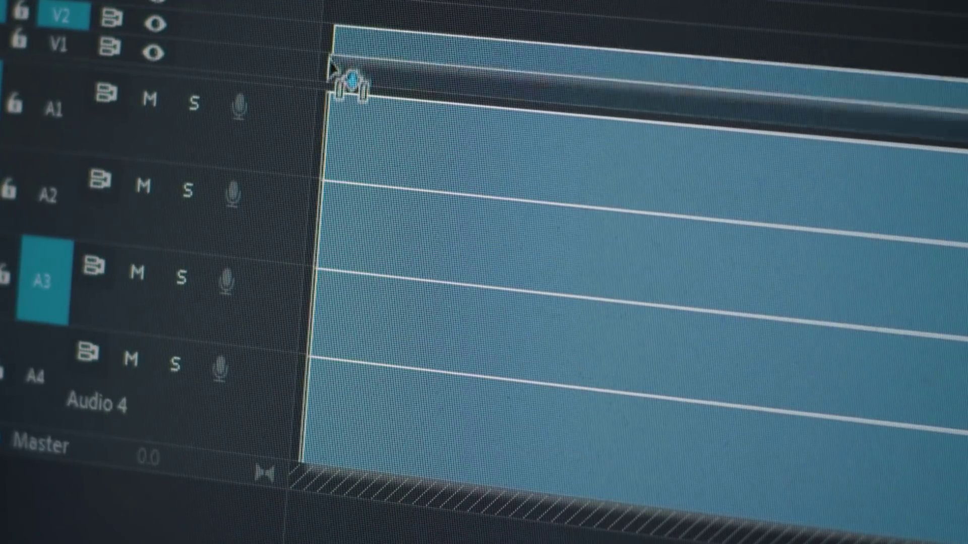
drag(345, 82, 320, 64)
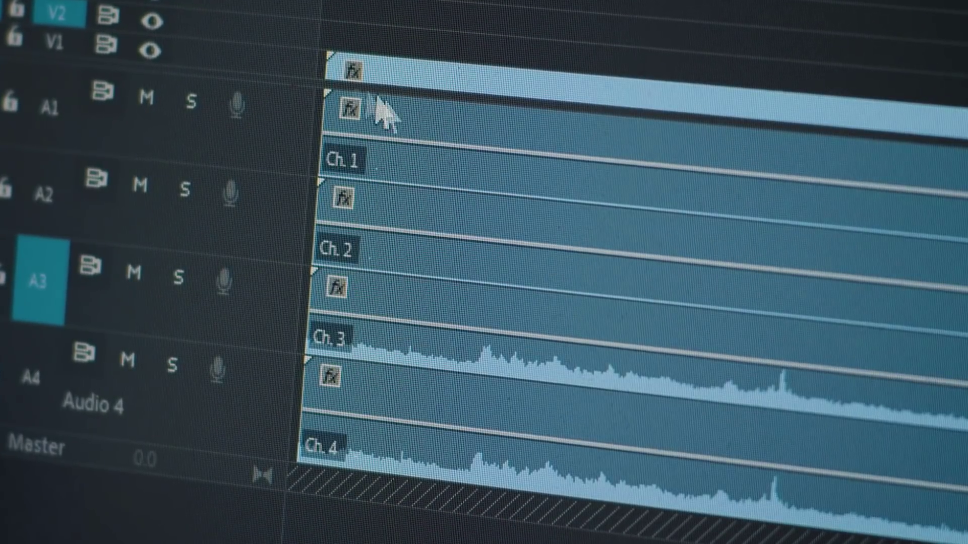
Mute audio tracks A1 and A2 and solo track A3.
click(144, 96)
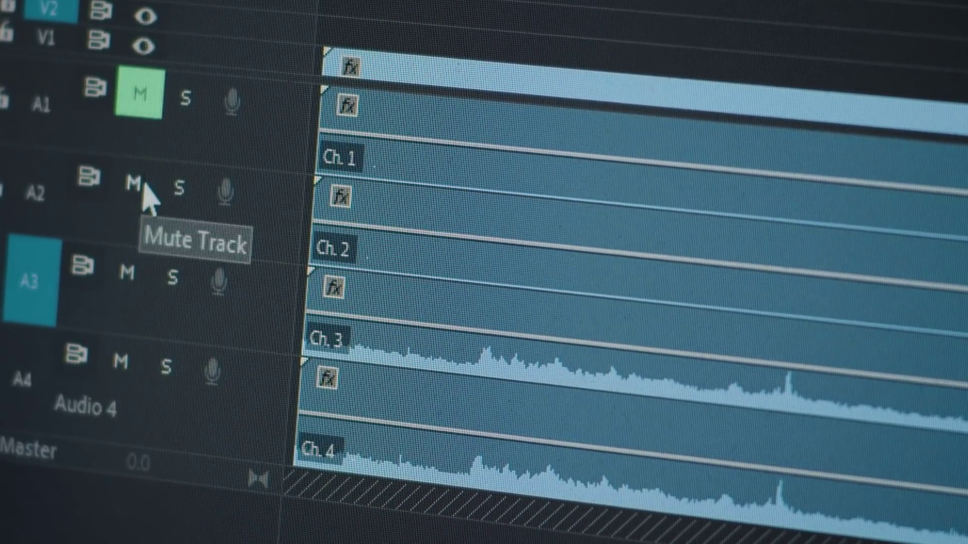
click(138, 184)
click(171, 278)
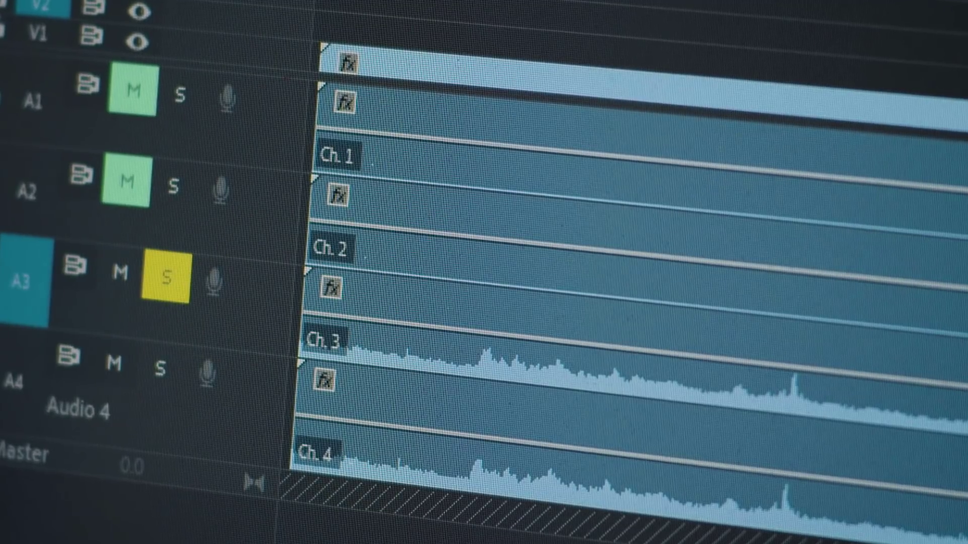
Switch to Kyno, select all clips in the 2017-09_Vineyard folder and open Batch Rename for them.
key(ctrl+a)
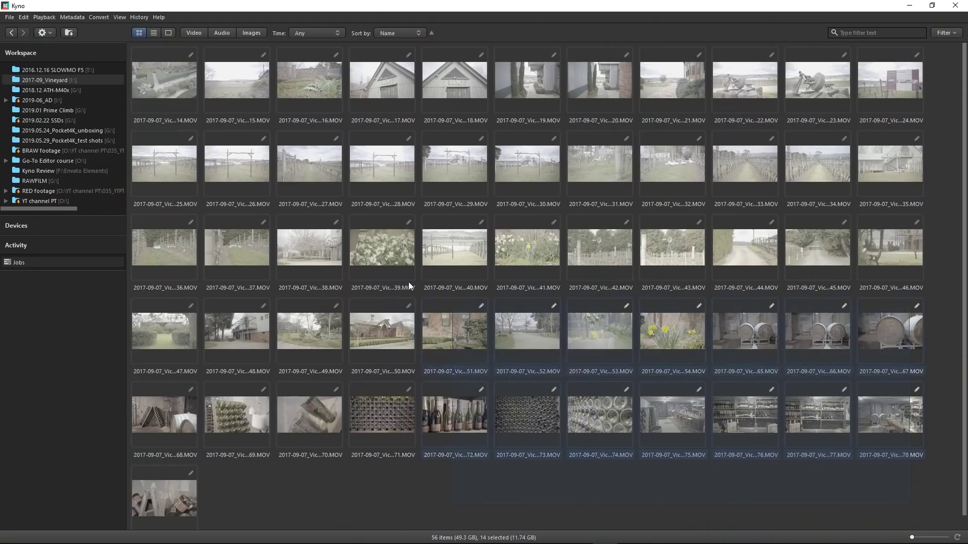
key(ctrl+a)
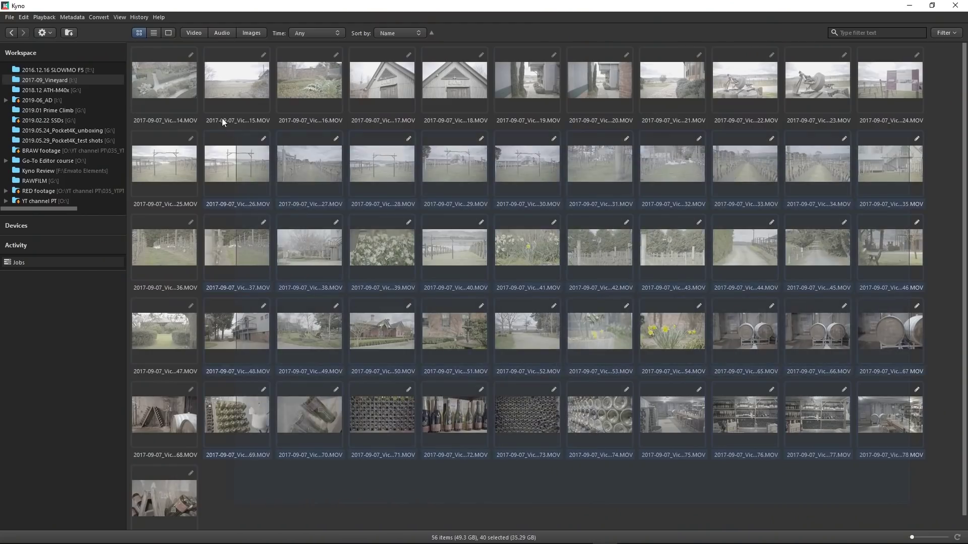
right_click(162, 73)
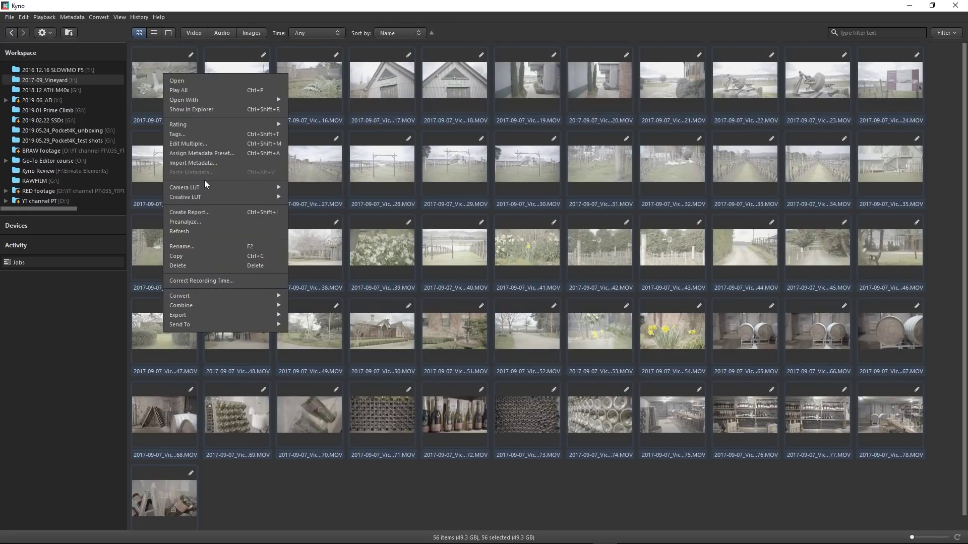
click(221, 247)
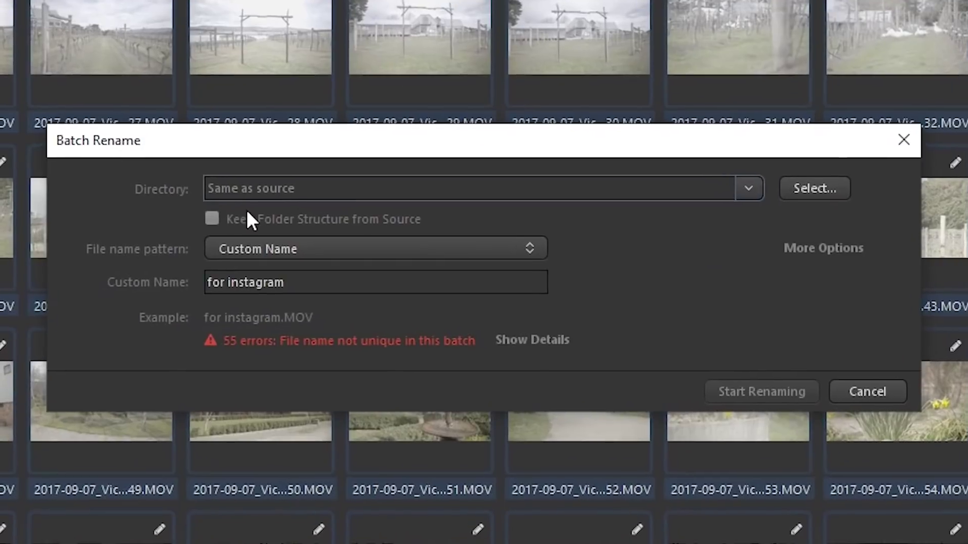
Keep Same as source as the renaming directory and duplicate the Custom Name + Original Name filename preset for editing.
click(754, 185)
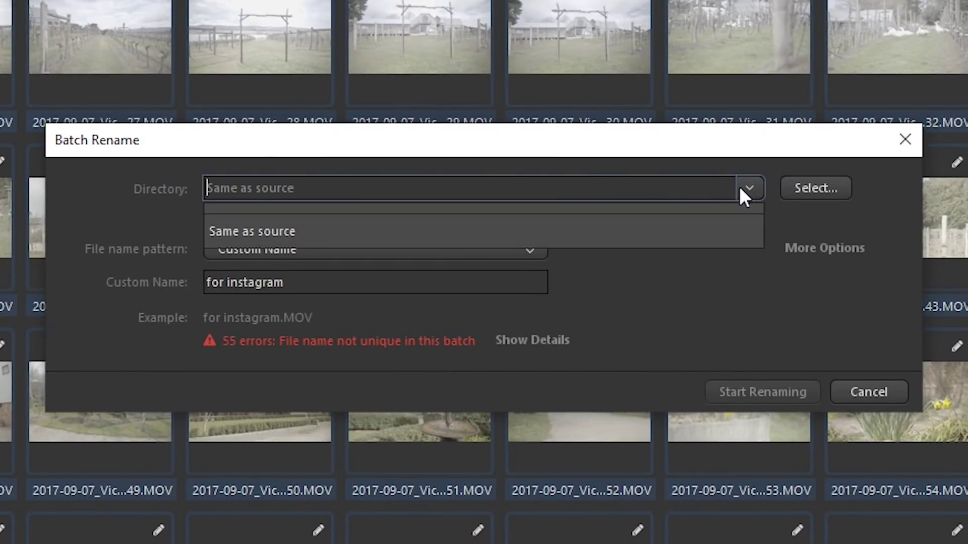
click(269, 231)
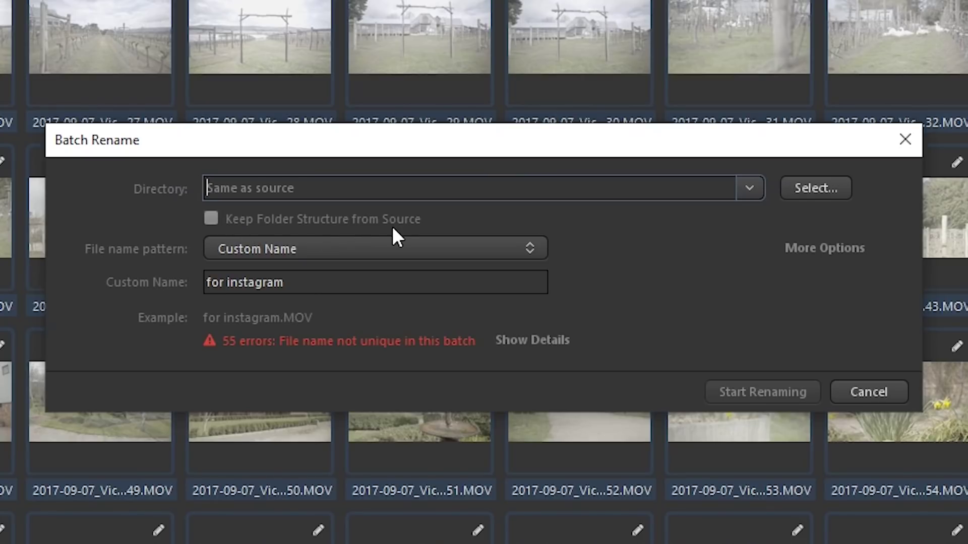
click(398, 249)
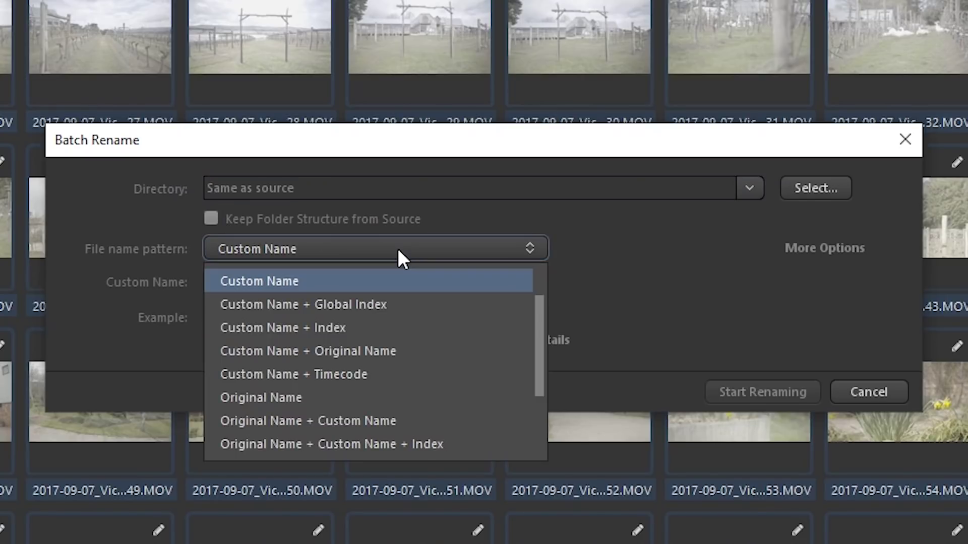
scroll(382, 329, down, 2)
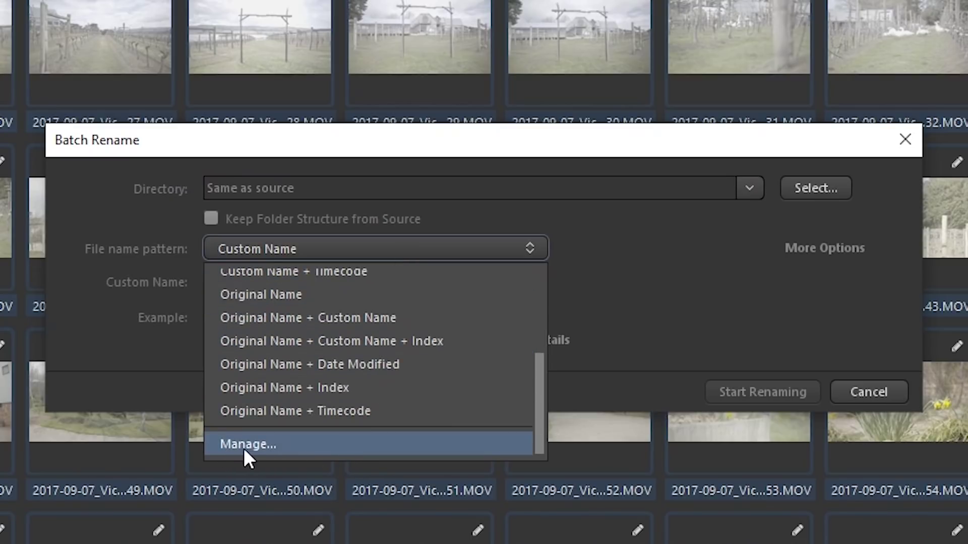
click(260, 448)
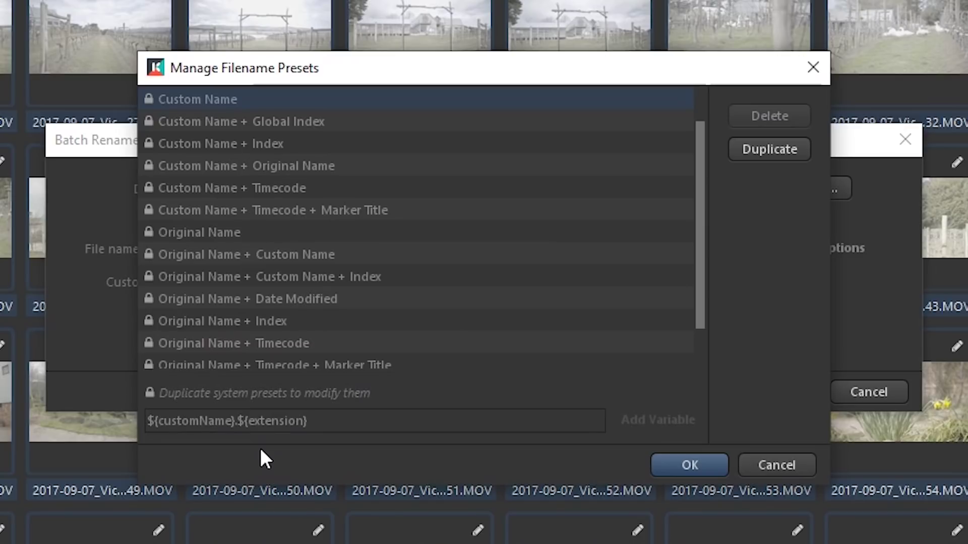
click(785, 150)
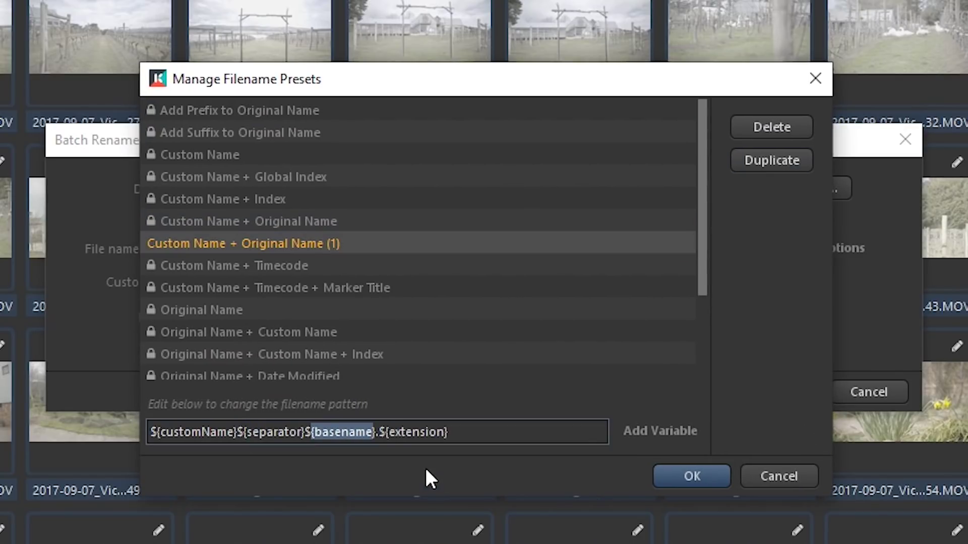
Replace the basename variable in the duplicated preset's filename pattern with the title variable.
key(Delete)
click(666, 433)
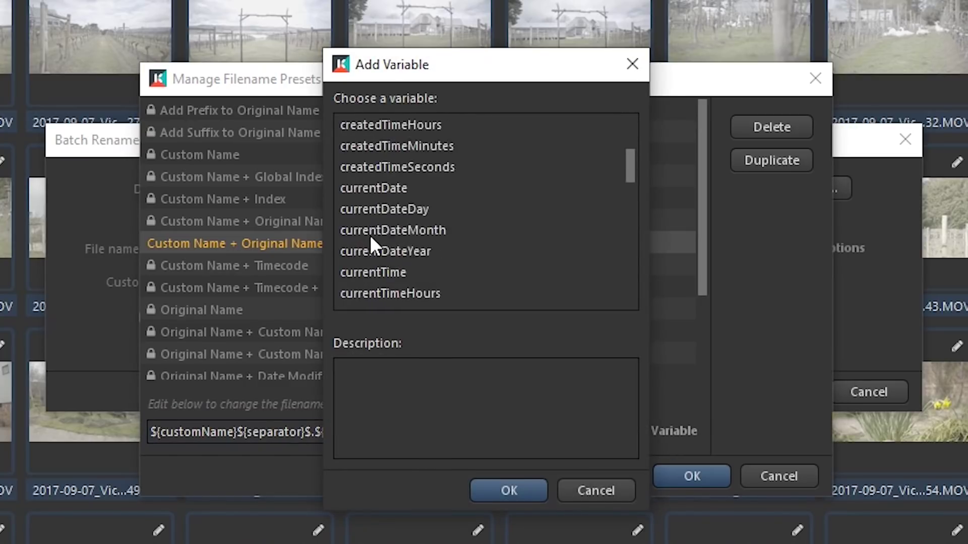
scroll(370, 235, down, 10)
click(370, 255)
click(509, 491)
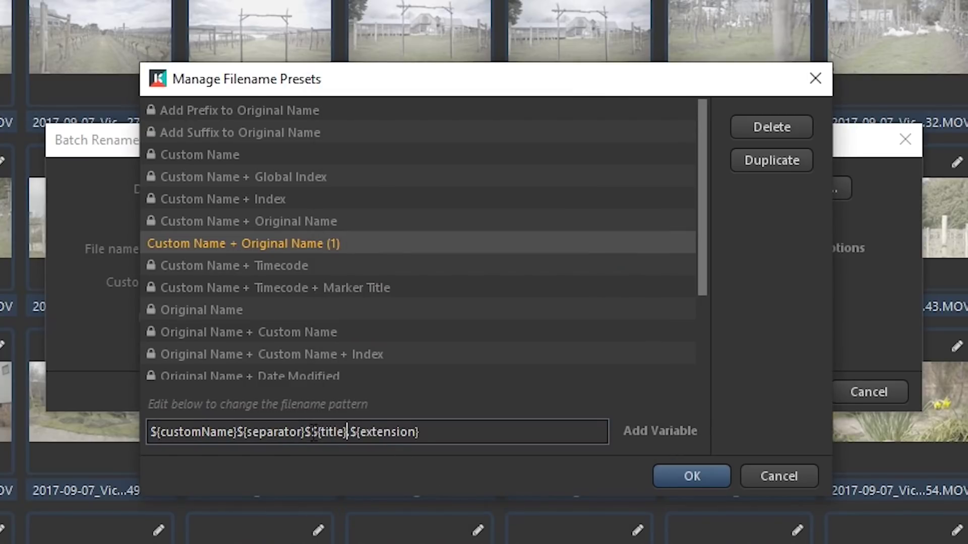
Insert ${separator} and the fps variable between ${title} and the extension in the filename pattern.
key(Right)
key(Right)
key(Right)
key(Right)
key(Right)
key(Right)
key(Right)
key(Right)
key(Right)
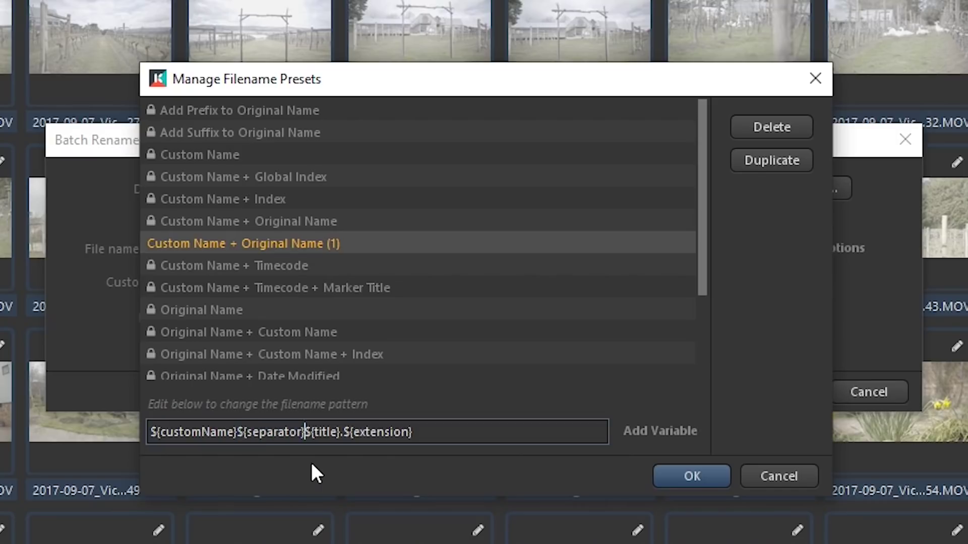
text(${separator})
click(660, 431)
scroll(446, 231, down, 3)
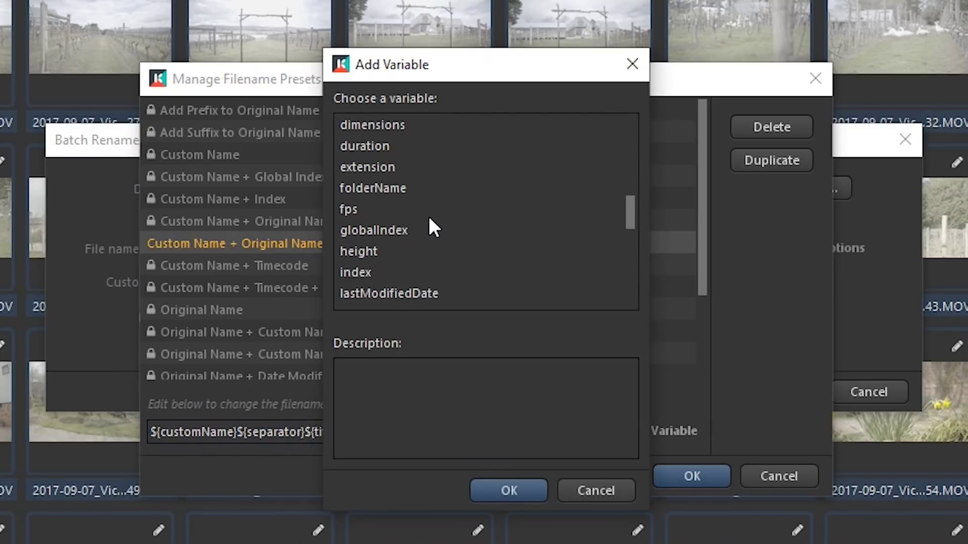
click(359, 209)
click(509, 490)
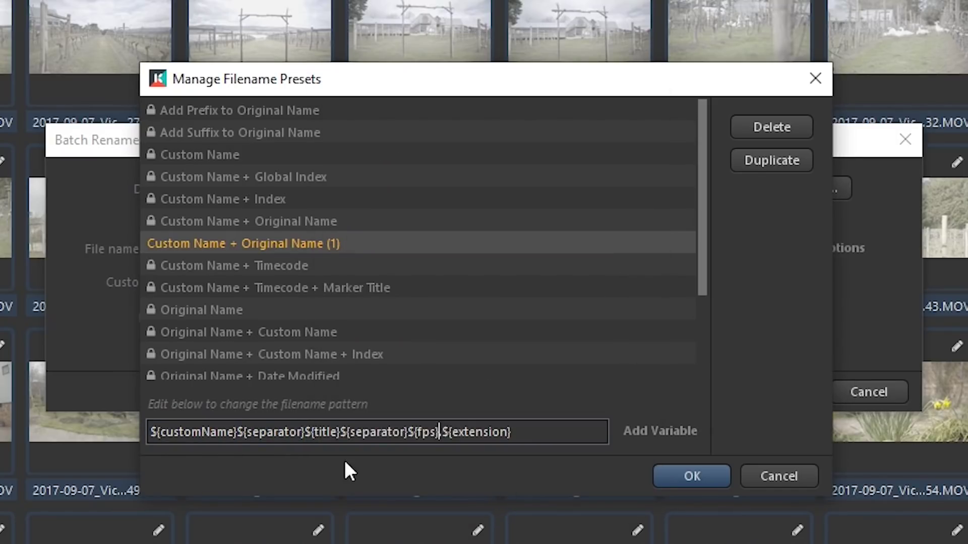
Rename the duplicated preset to Custom Name + Title + FPS and batch rename the selected clips with it, using Vineyard as custom name.
double_click(298, 244)
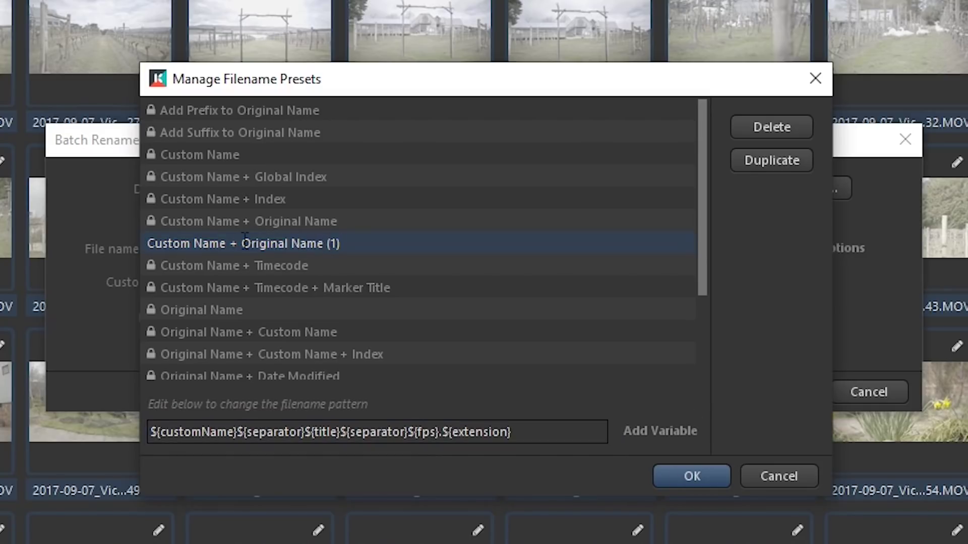
click(691, 476)
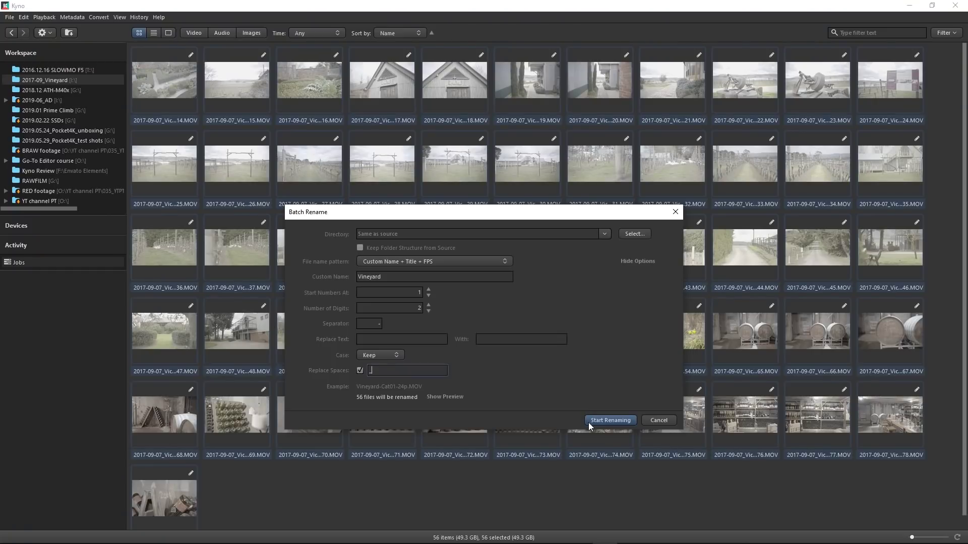
click(616, 419)
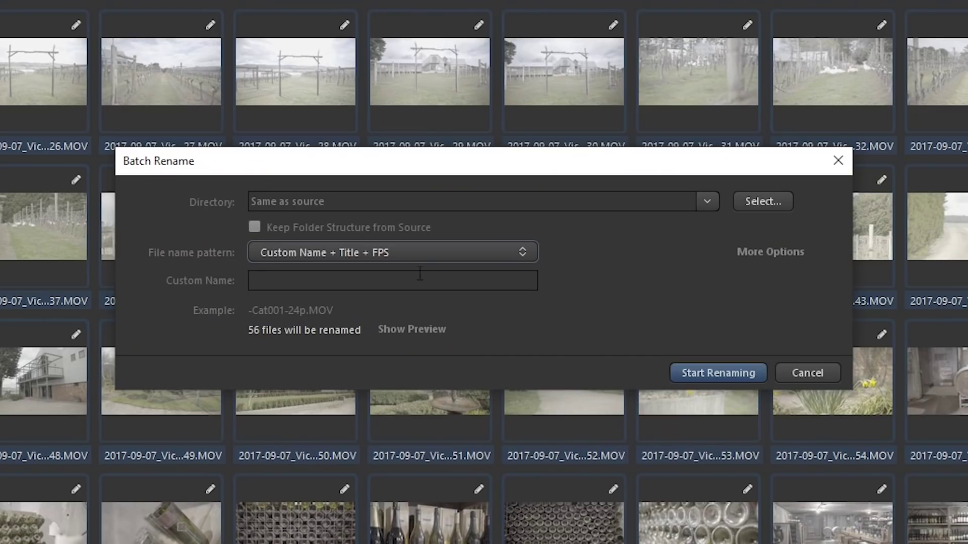
click(772, 252)
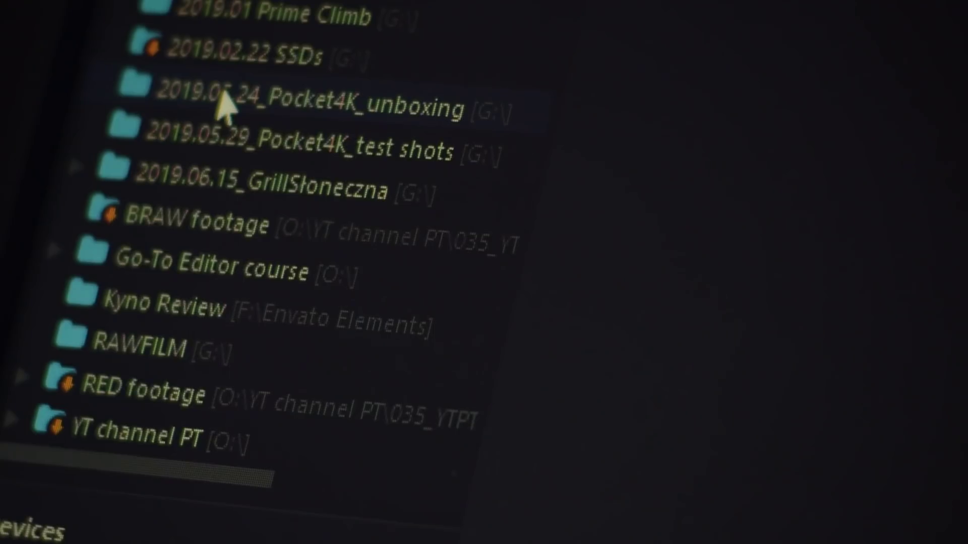
Start a verified copy of 1 (L:) to Storage (G:) named 2019.06_TestShotsBMPCC4K, with a Media Hash List and corrupted-file replacement.
right_click(225, 104)
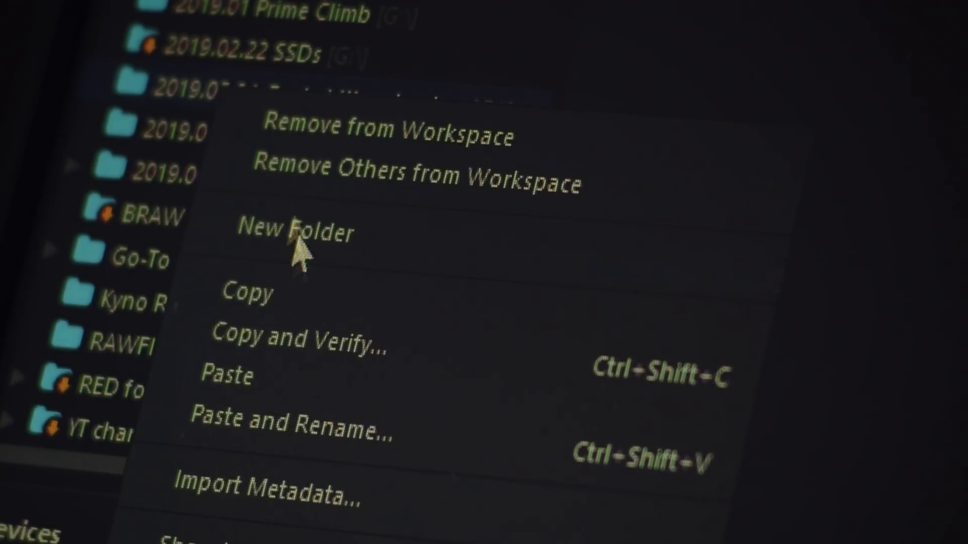
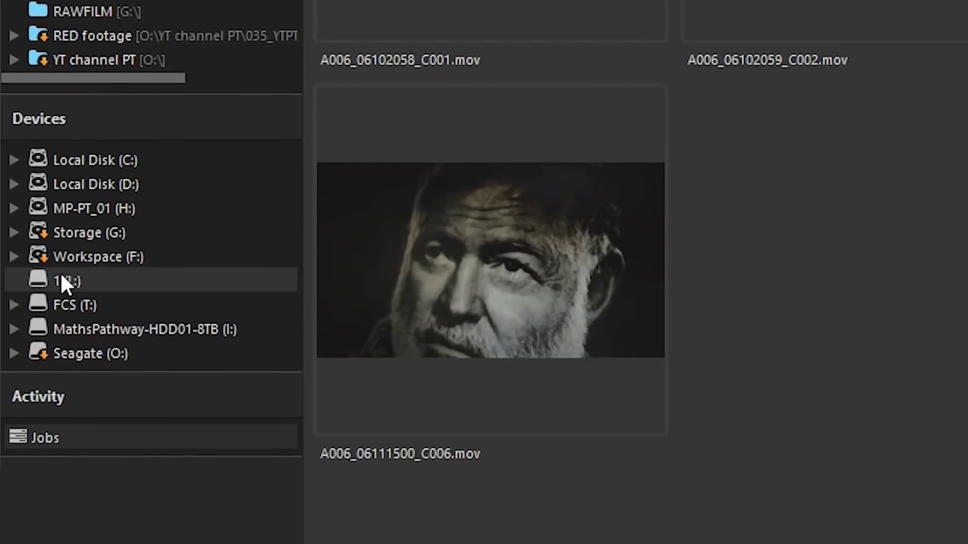
right_click(61, 276)
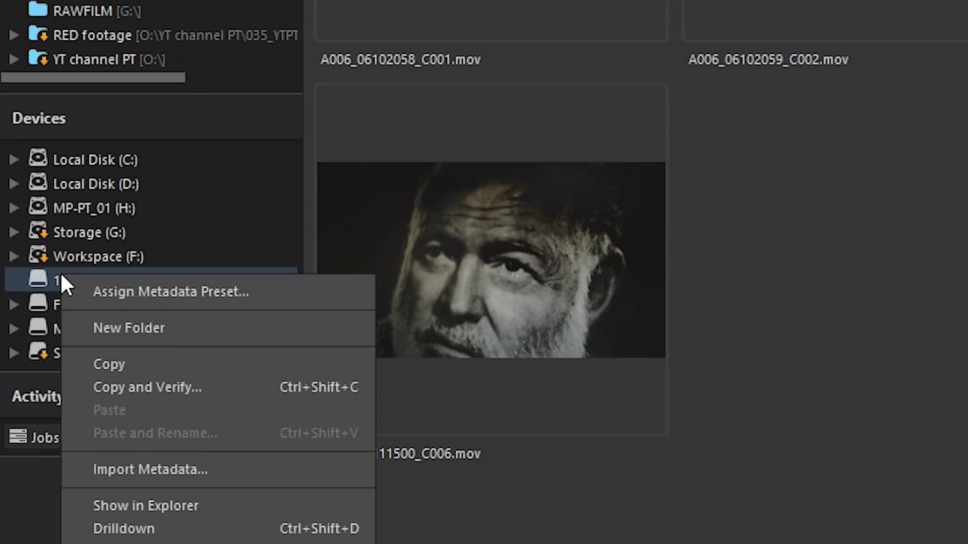
click(254, 388)
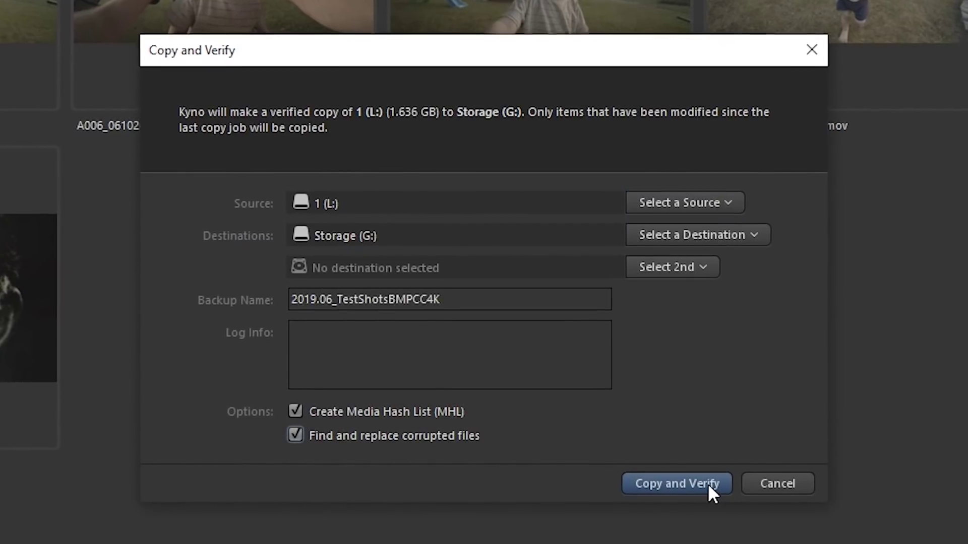
click(708, 483)
click(26, 360)
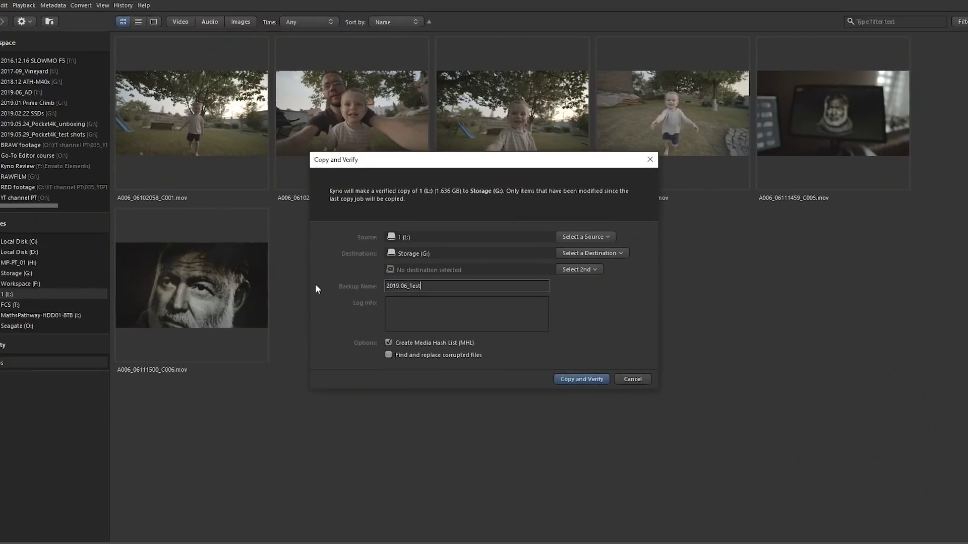
Name the verified backup 2019.06_TestShotsBMPCC4K and choose a third destination in addition to Storage (G:) and FCS (T:).
text(otsBMPCC4K)
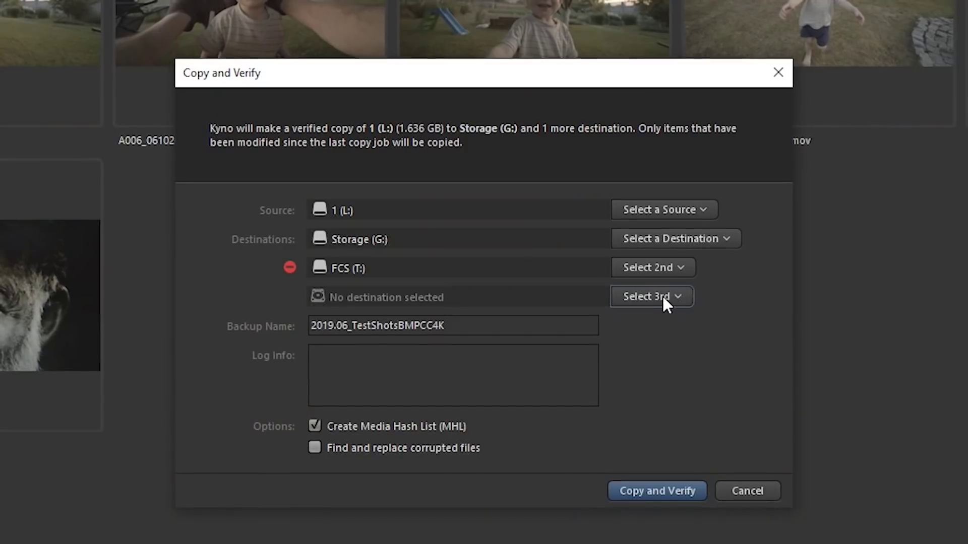
click(664, 301)
click(653, 402)
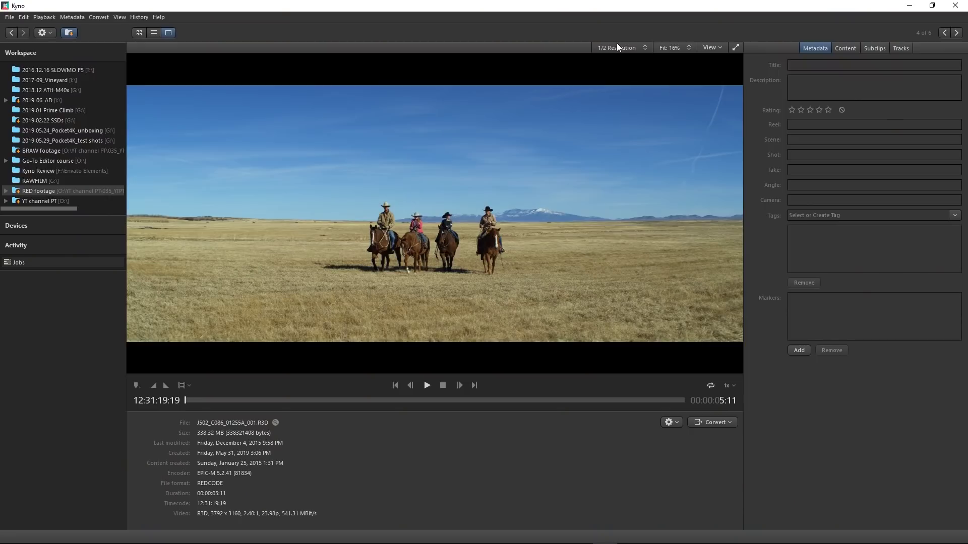
Set the RED clip's playback resolution to 1/8, play the clip and open its playback speed choices.
click(643, 48)
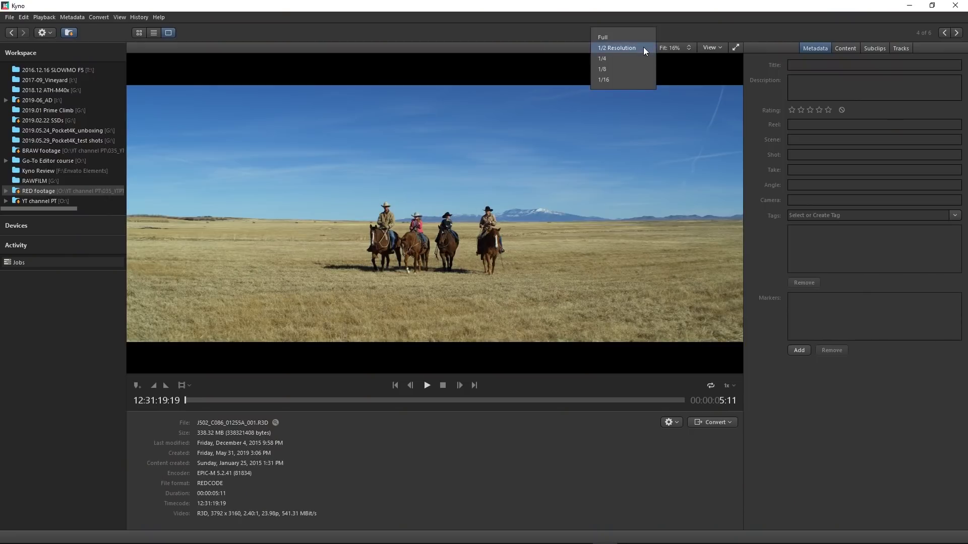
click(609, 69)
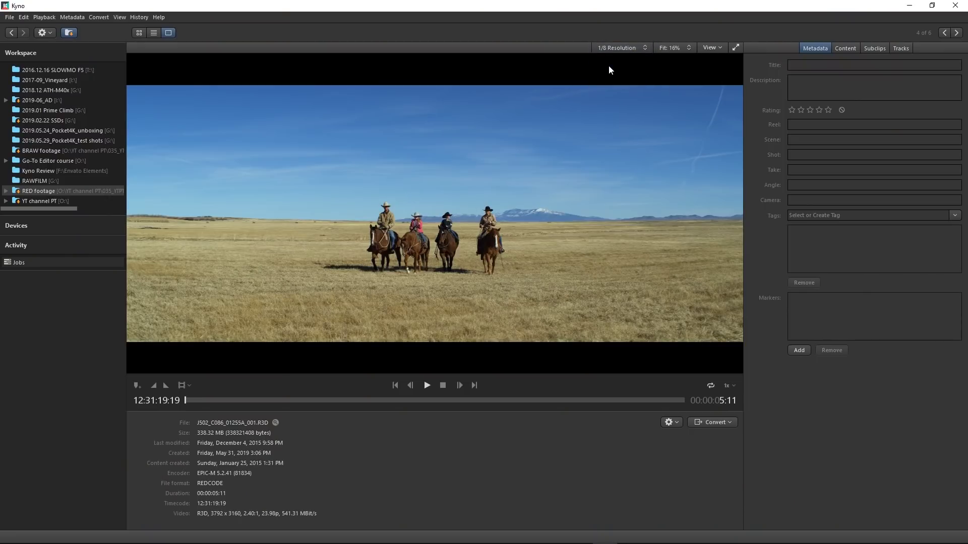
click(427, 386)
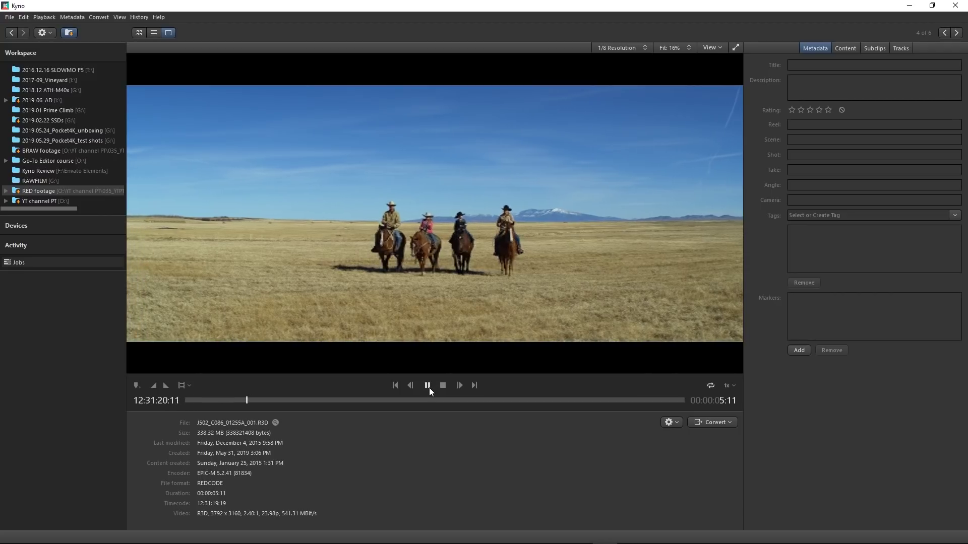
click(727, 386)
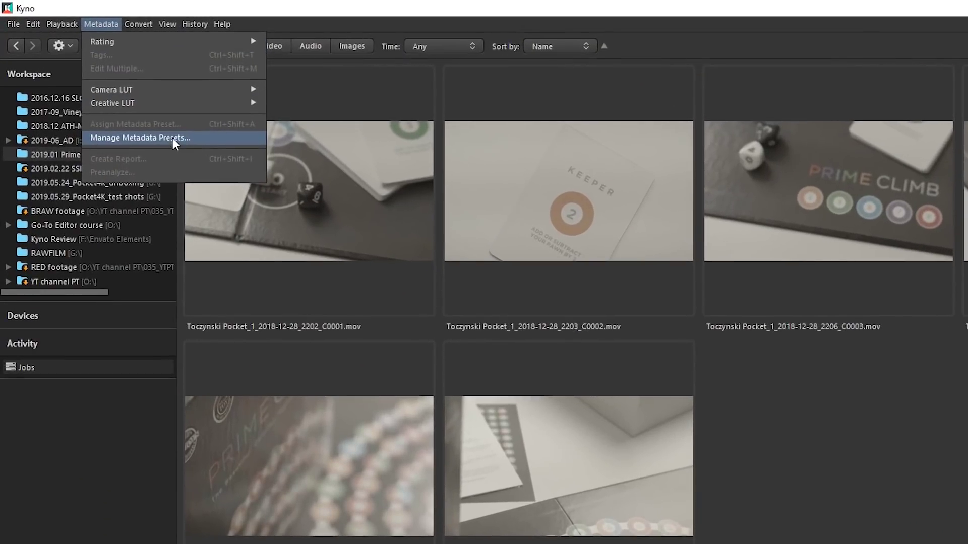
Enter the camera name in the metadata presets manager and assign the Just a Camera Information preset to the selected Prime Climb clips.
click(172, 137)
click(473, 193)
text(Matt Camera)
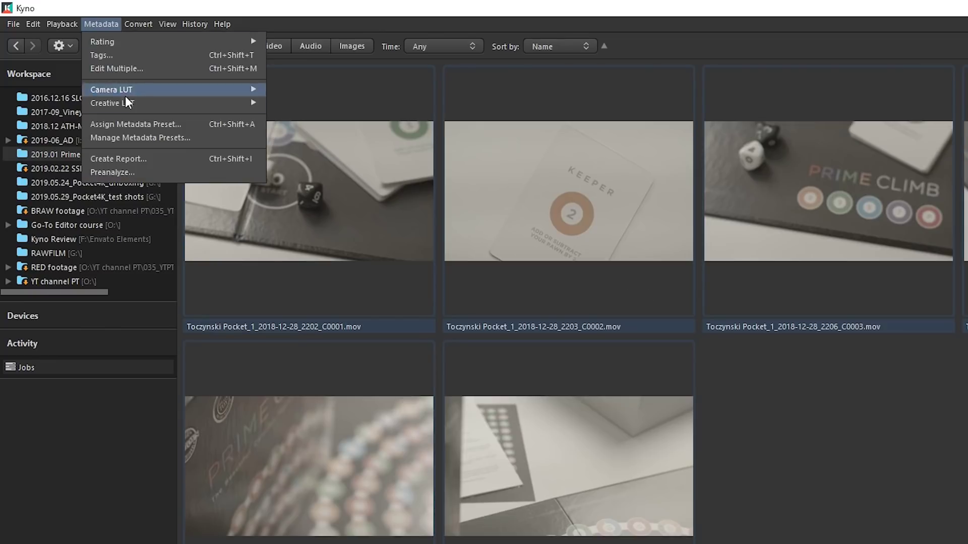
click(138, 122)
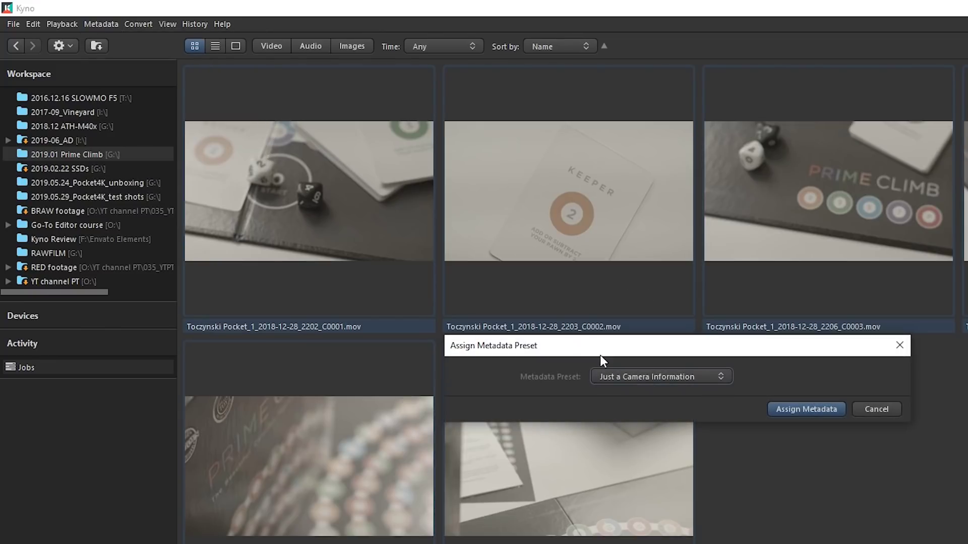
click(805, 409)
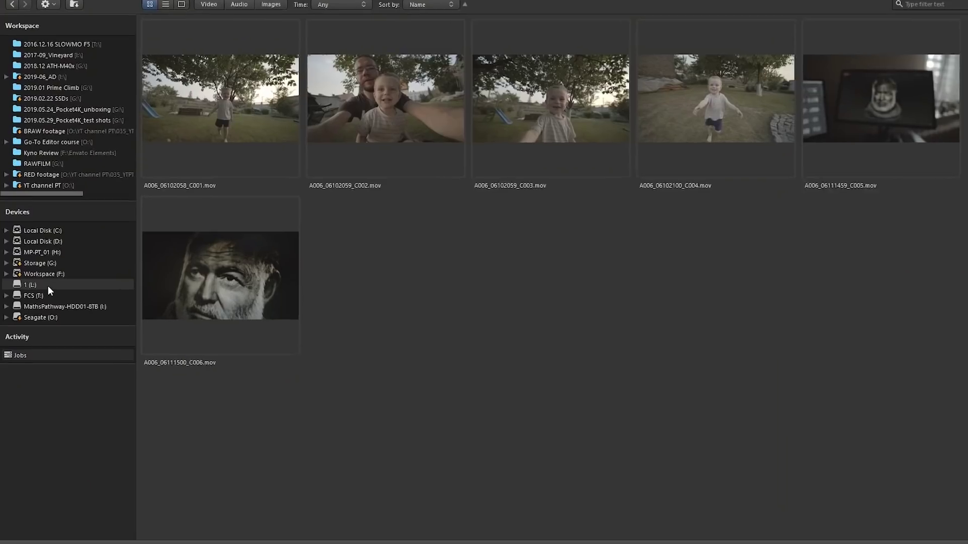
Manage the metadata presets while assigning one to device 1 (L:), and enter Amsterdam in the preset.
right_click(48, 284)
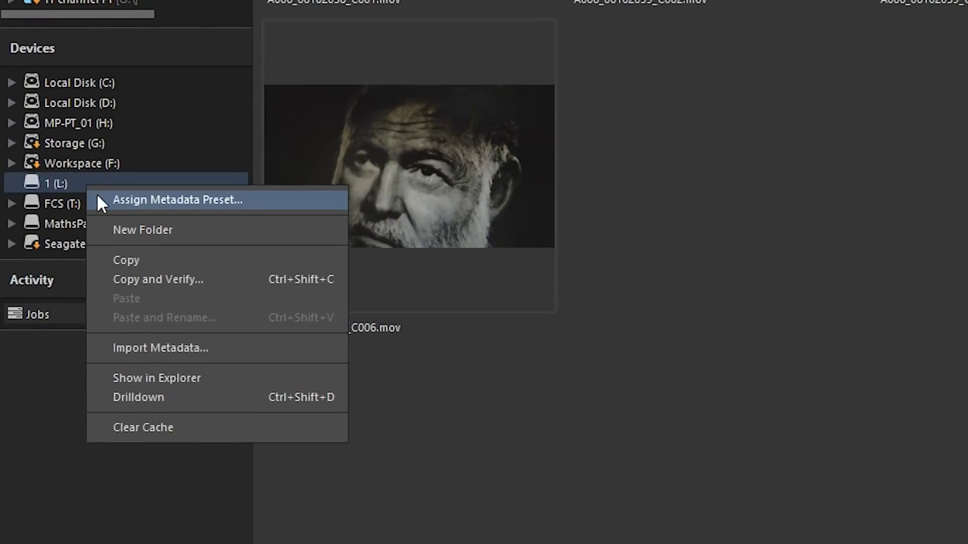
click(116, 200)
click(485, 250)
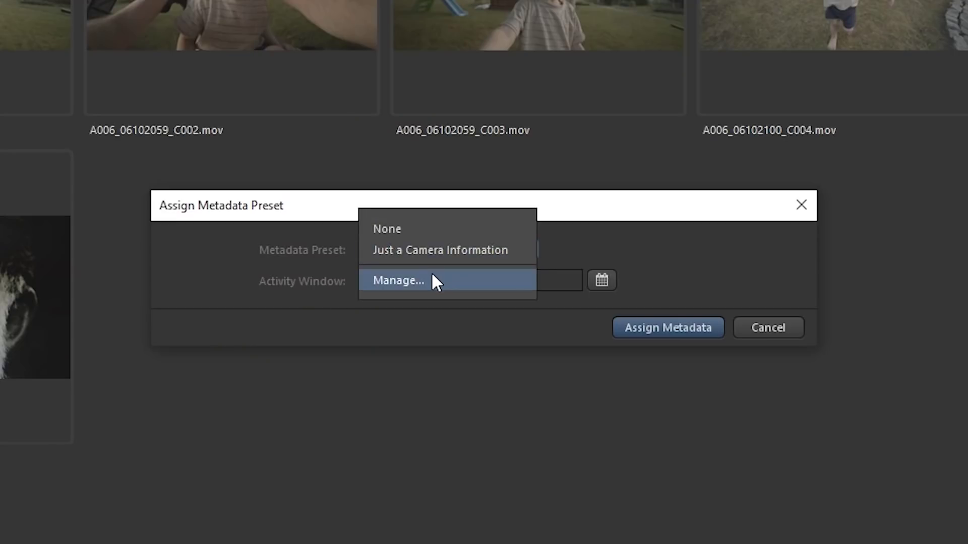
click(432, 280)
click(513, 394)
text(Amsterdam)
key(Return)
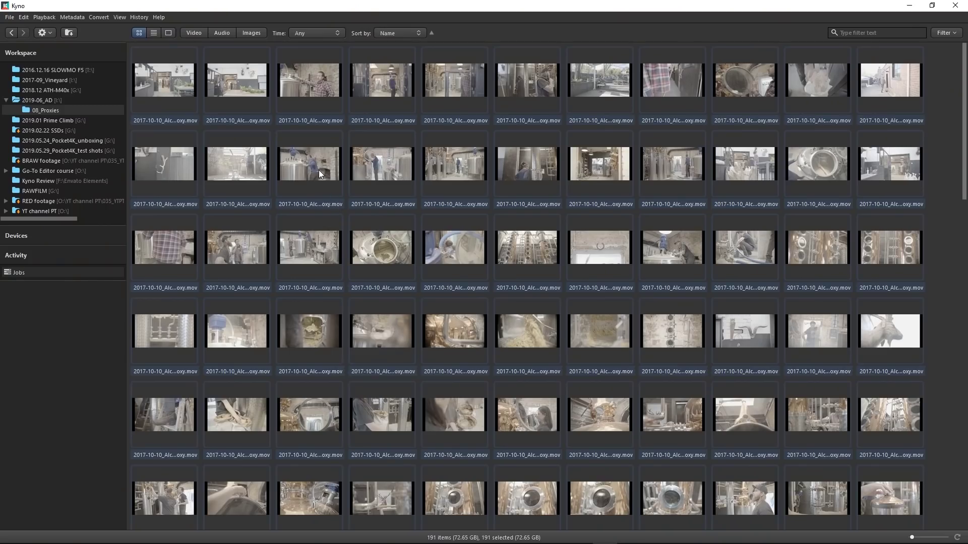
Create a report on all selected 08_Proxies clips, including duration, format details and descriptive metadata.
right_click(318, 171)
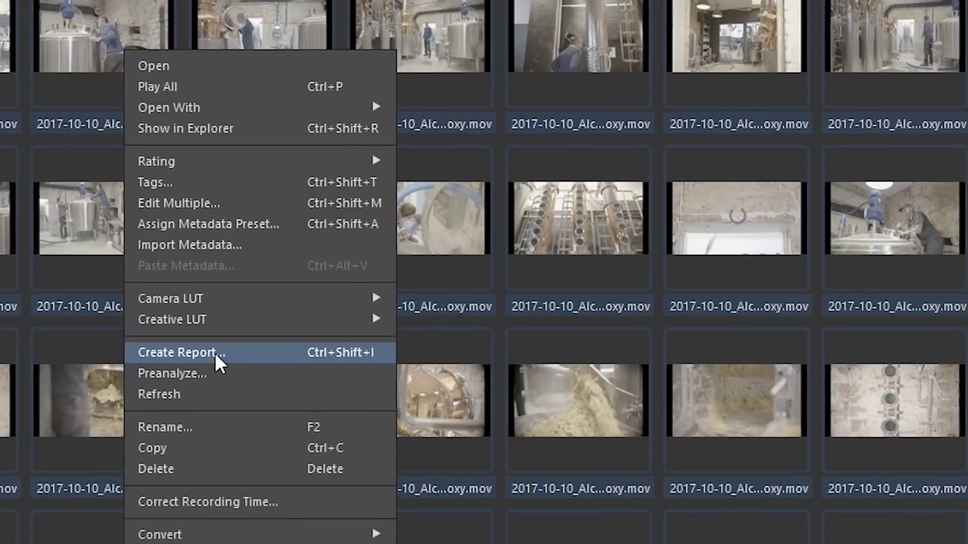
click(214, 352)
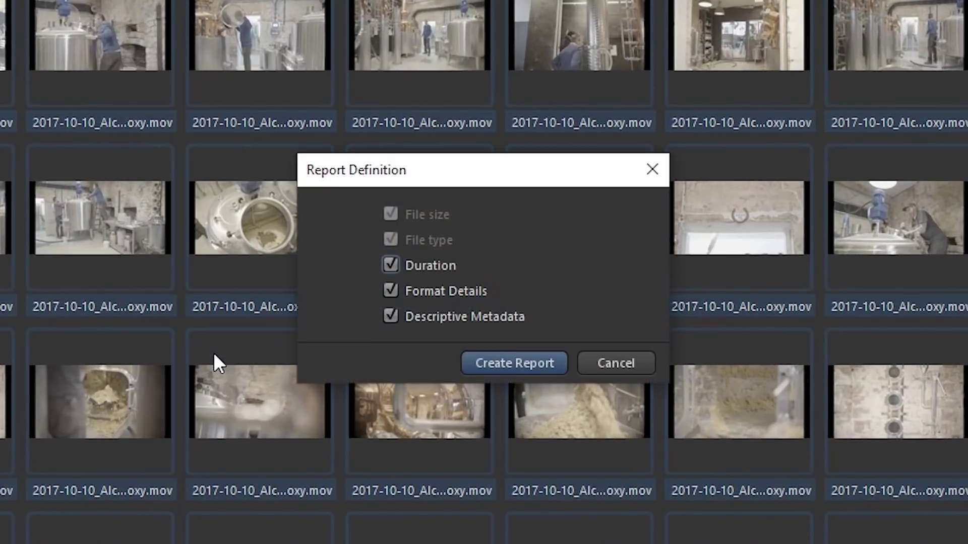
click(483, 358)
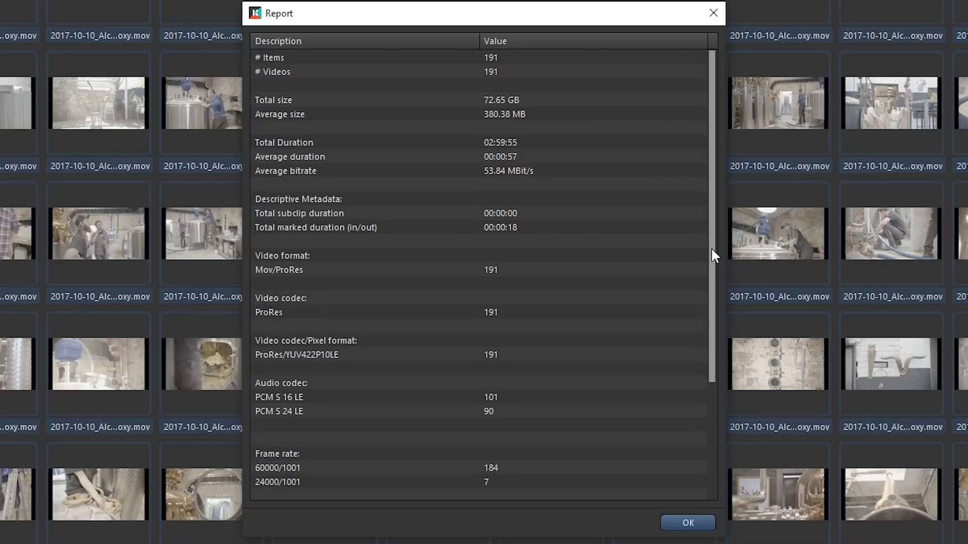
Review the rest of the clip report, and correct the recording time of all selected clips, entering 09.
drag(708, 249, 710, 333)
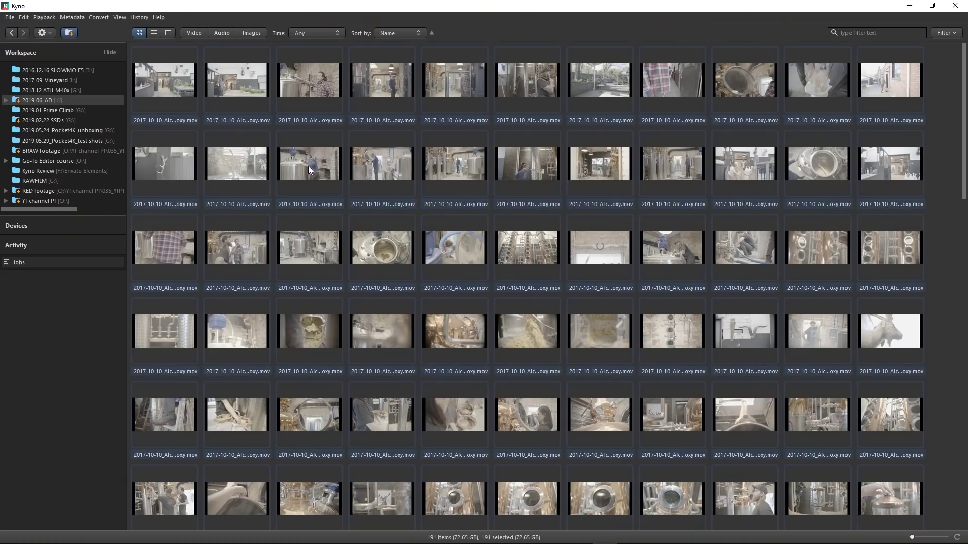
right_click(310, 157)
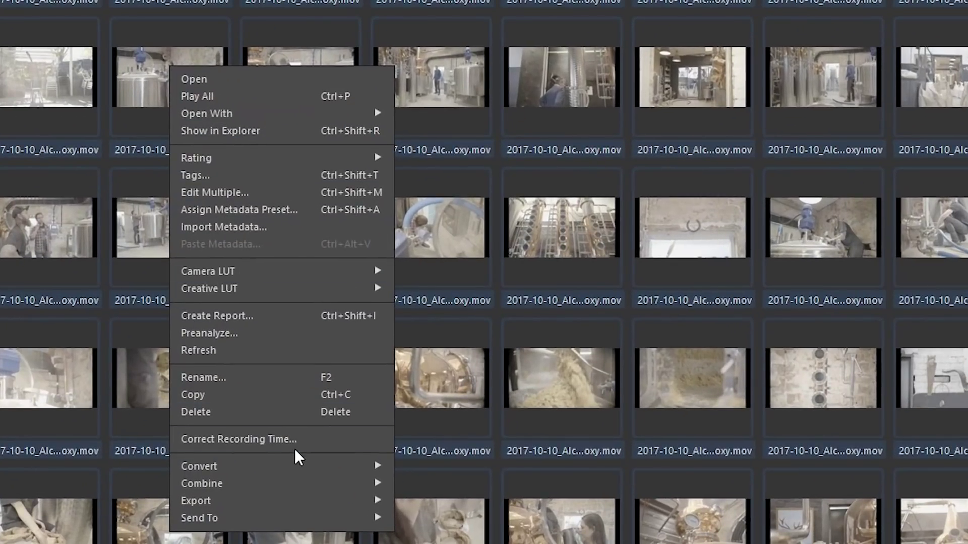
click(294, 440)
text(09)
click(426, 297)
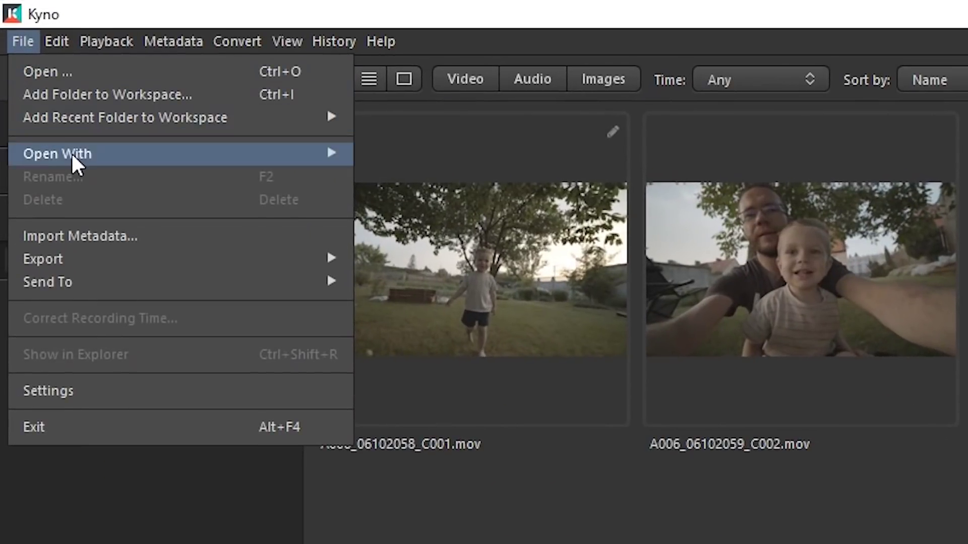
Open the advanced preferences and show the available storage locations for metadata.
click(105, 392)
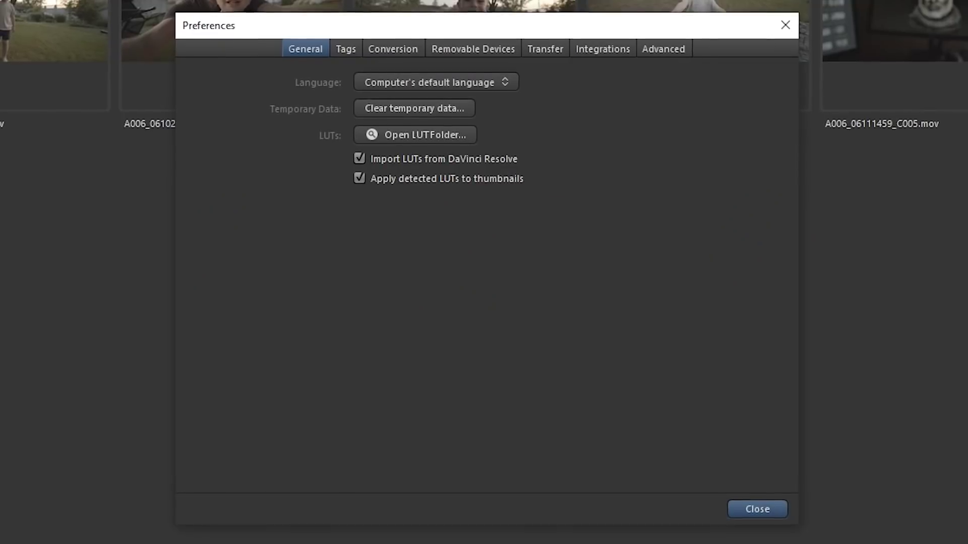
click(651, 49)
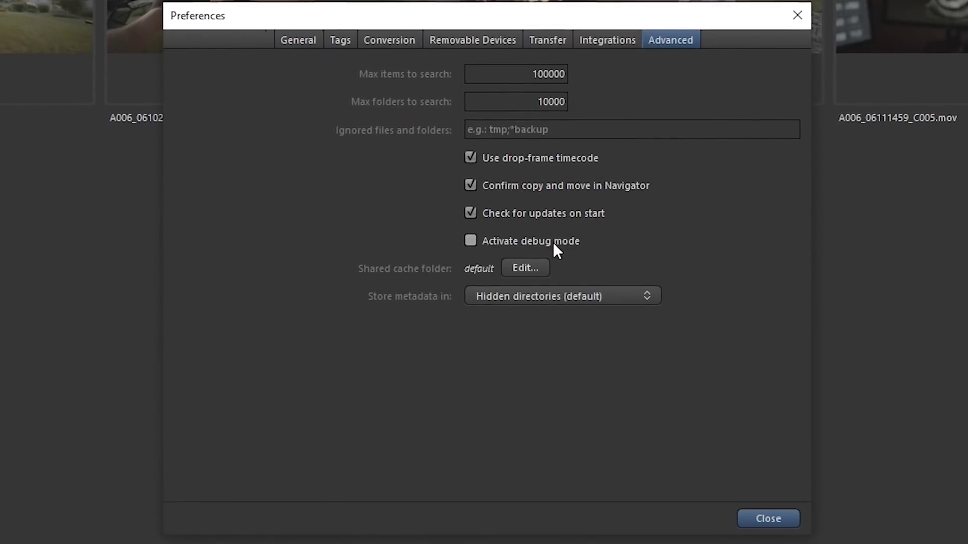
click(531, 263)
key(Escape)
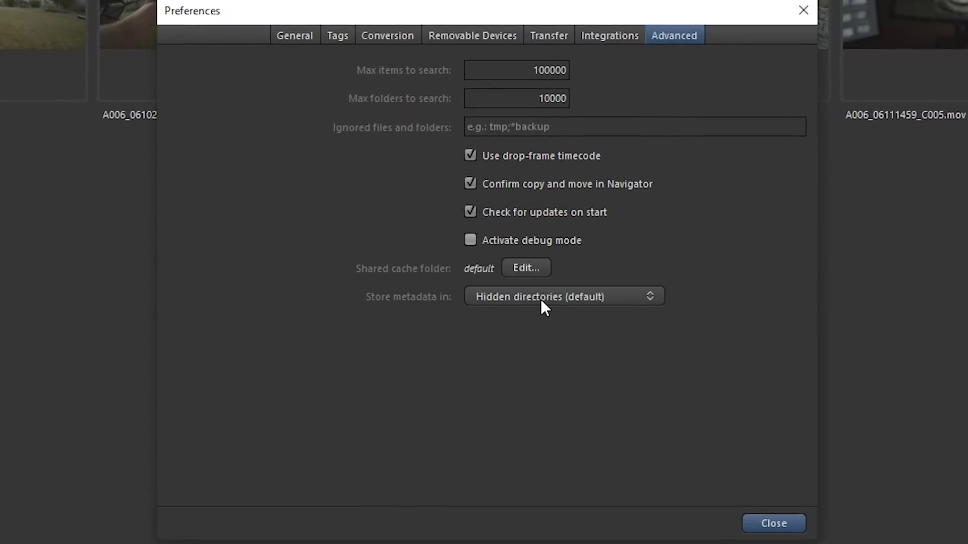
click(541, 298)
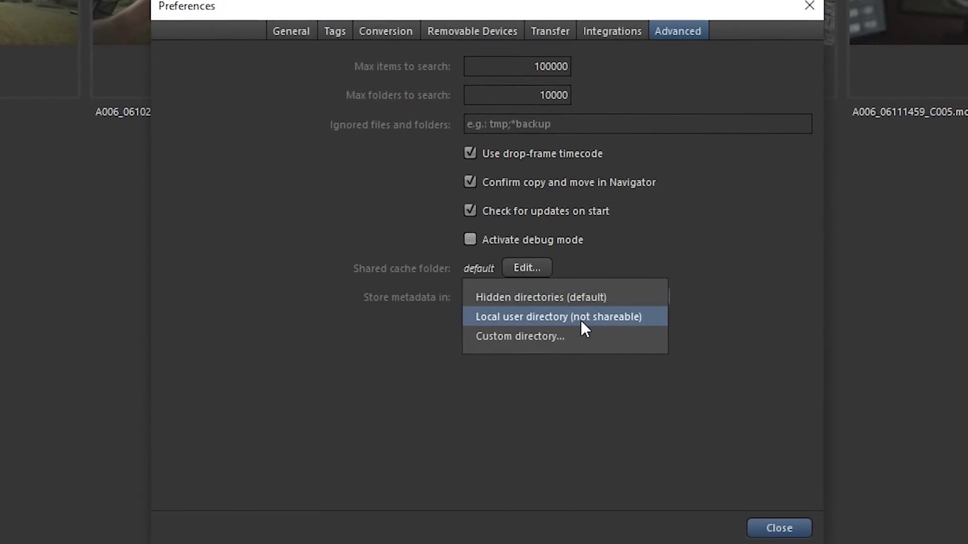